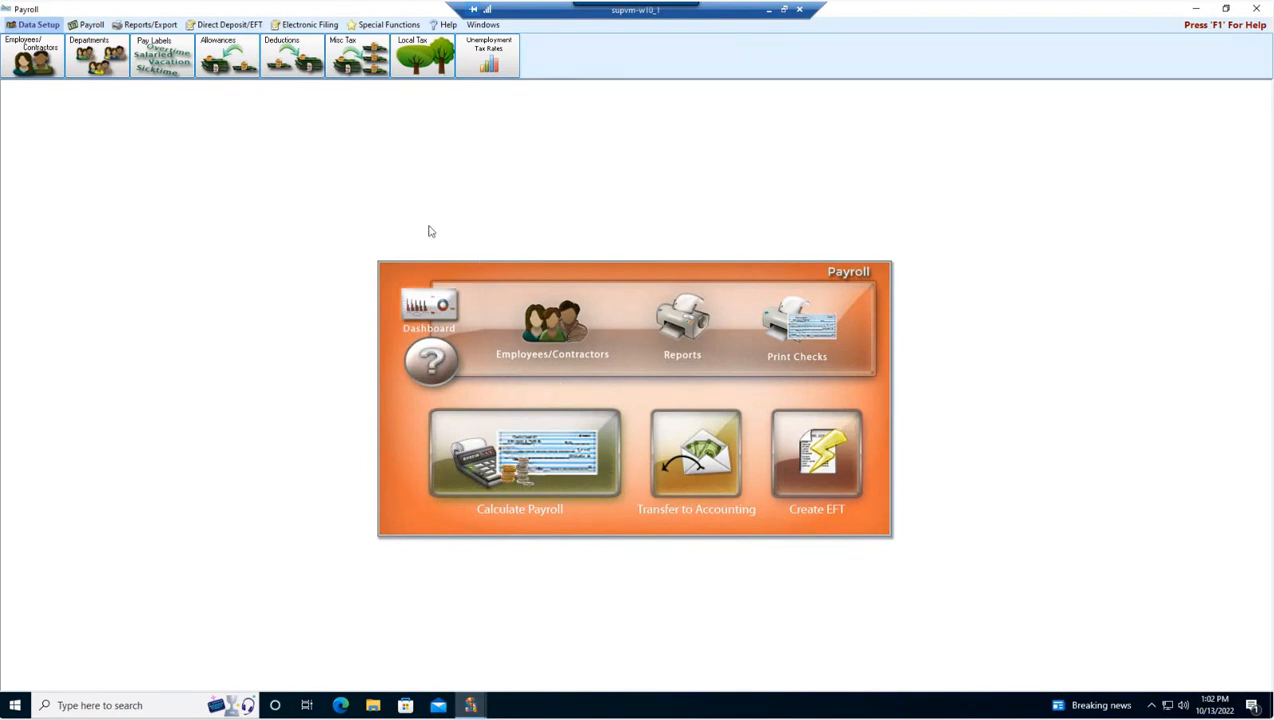
Step: Open the Calculate Payroll wizard
left_click(89, 27)
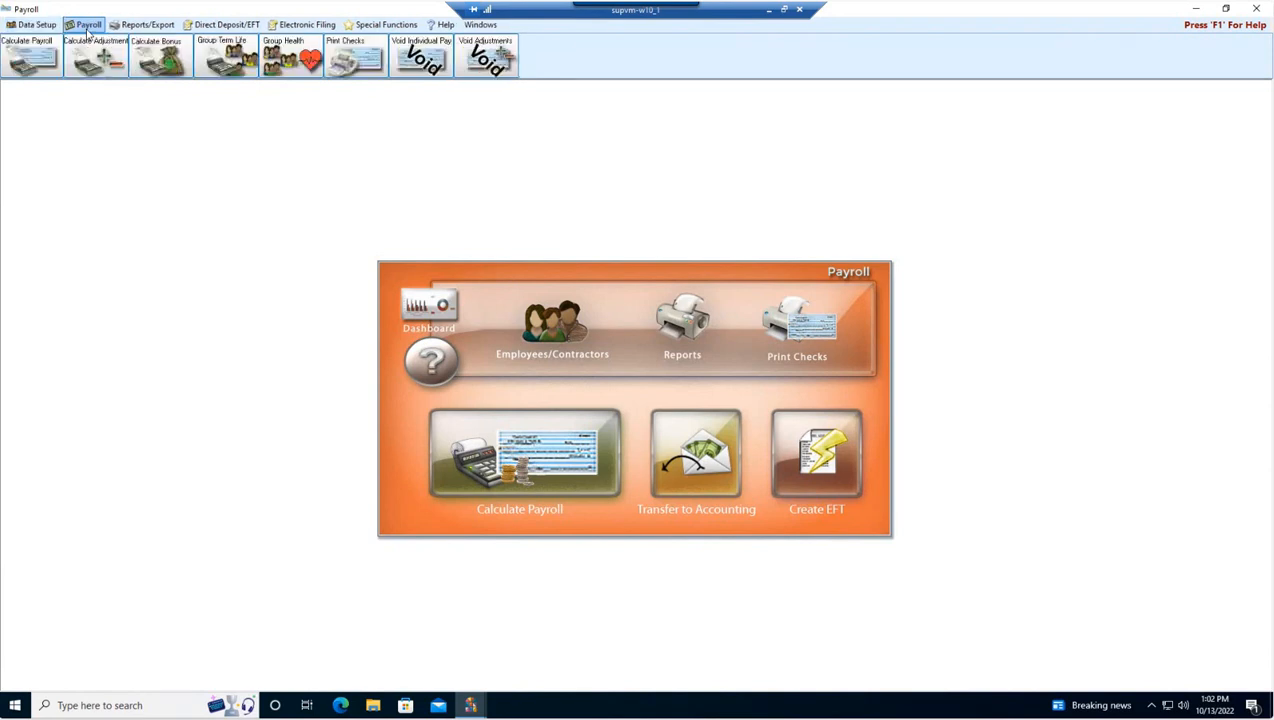
left_click(30, 66)
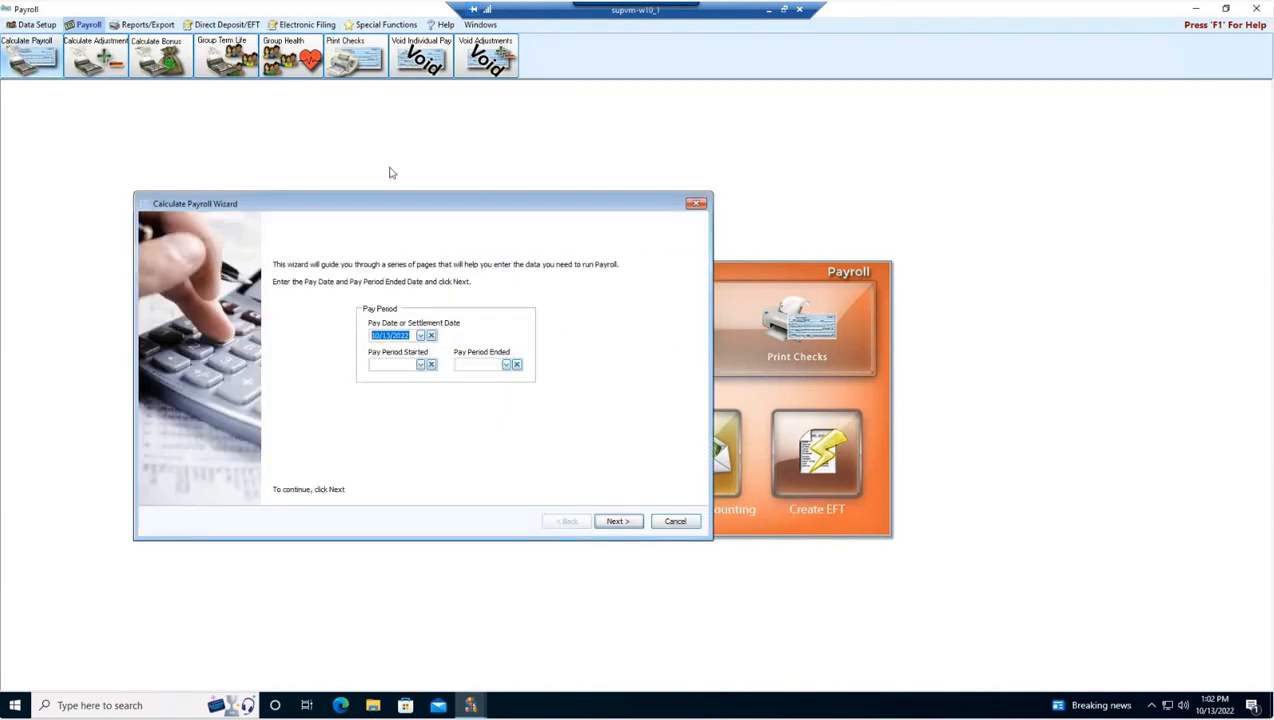
left_click_drag(400, 206, 614, 241)
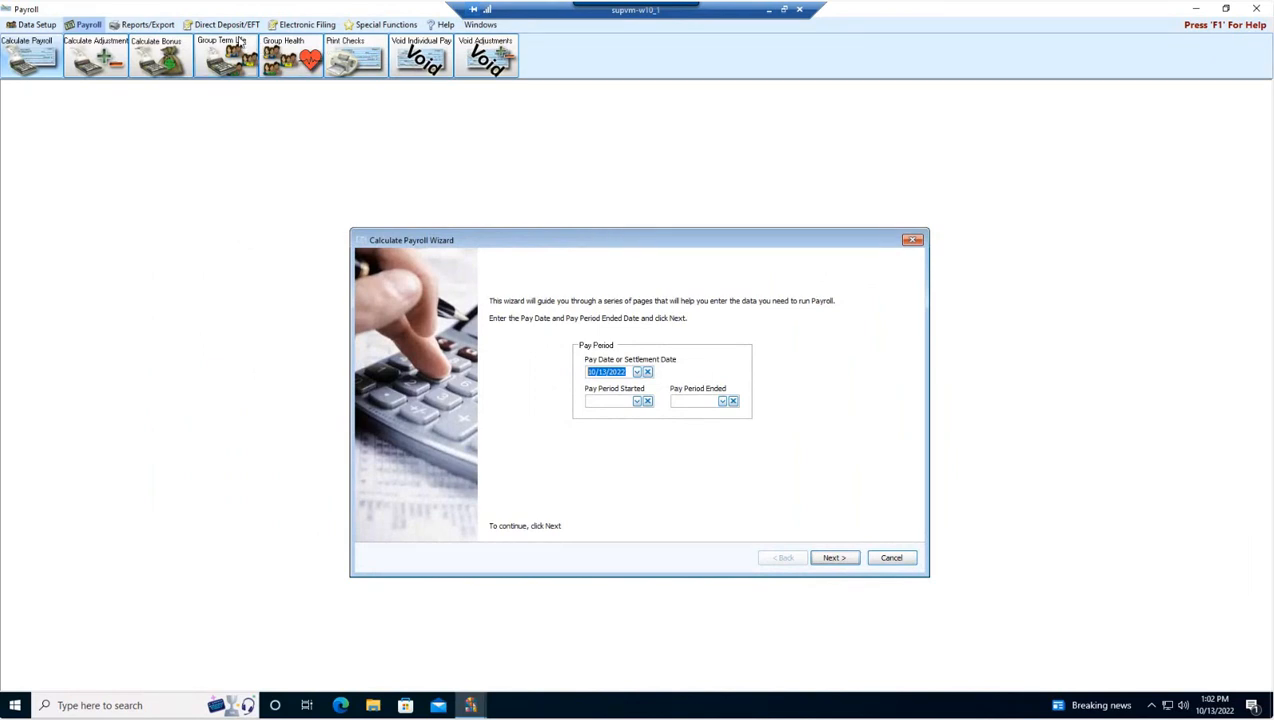
left_click_drag(648, 250, 638, 248)
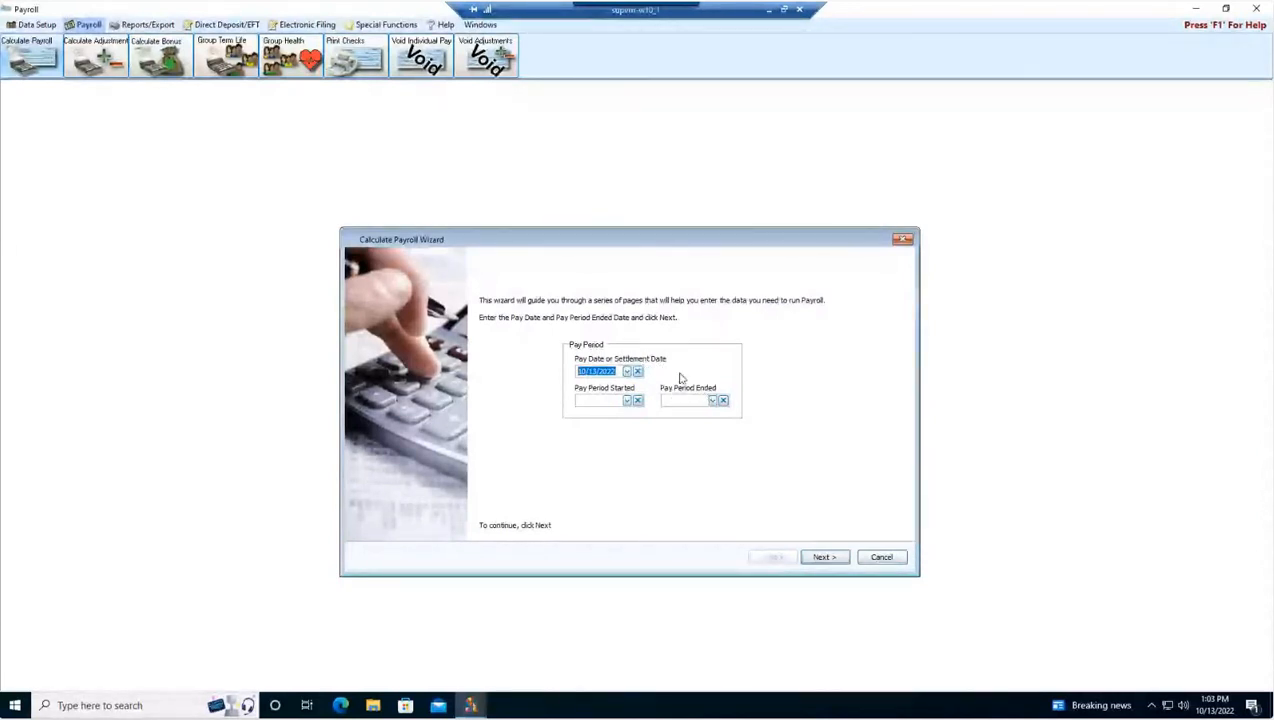
Step: Set the pay date to 10/15/2022 and the pay period start to 09/26/2022
left_click(589, 401)
left_click(590, 371)
type("15")
left_click(590, 400)
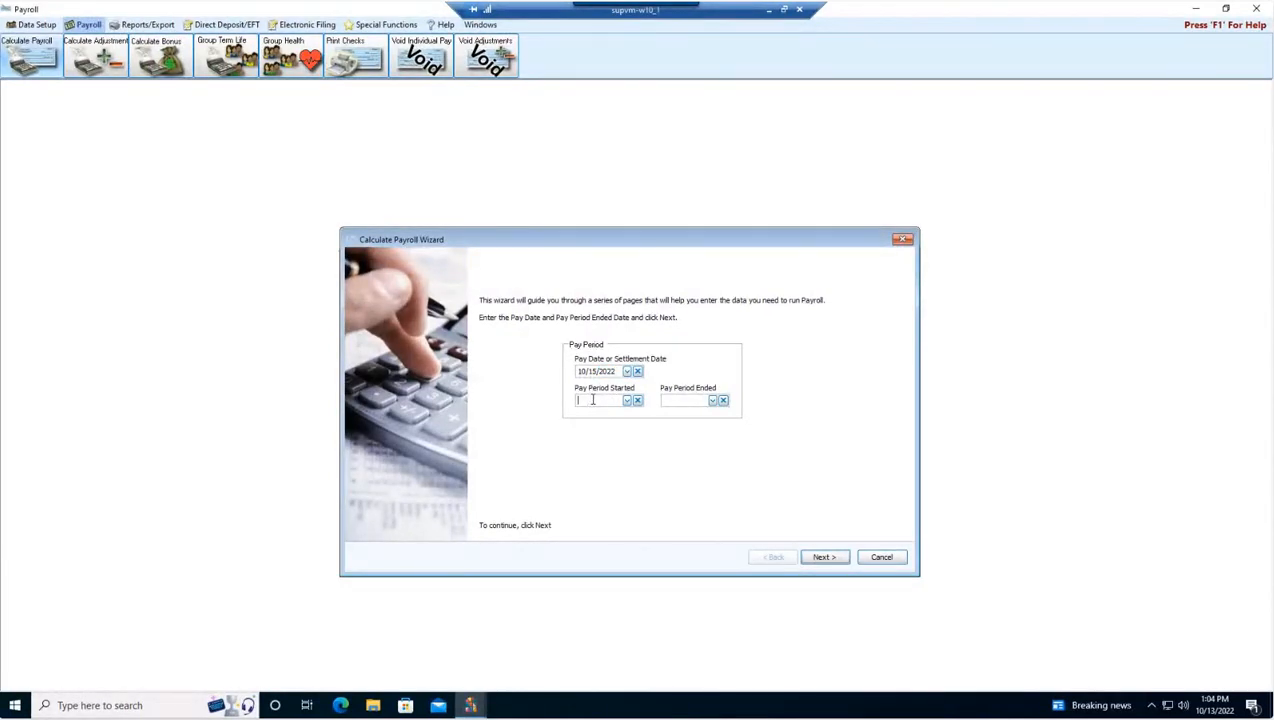
type("09/26/2022")
Step: Set the pay period end to 10/10/2022 and advance to the payee filter page
left_click(681, 400)
type("1010")
left_click(724, 401)
left_click(672, 402)
type("10/10/2")
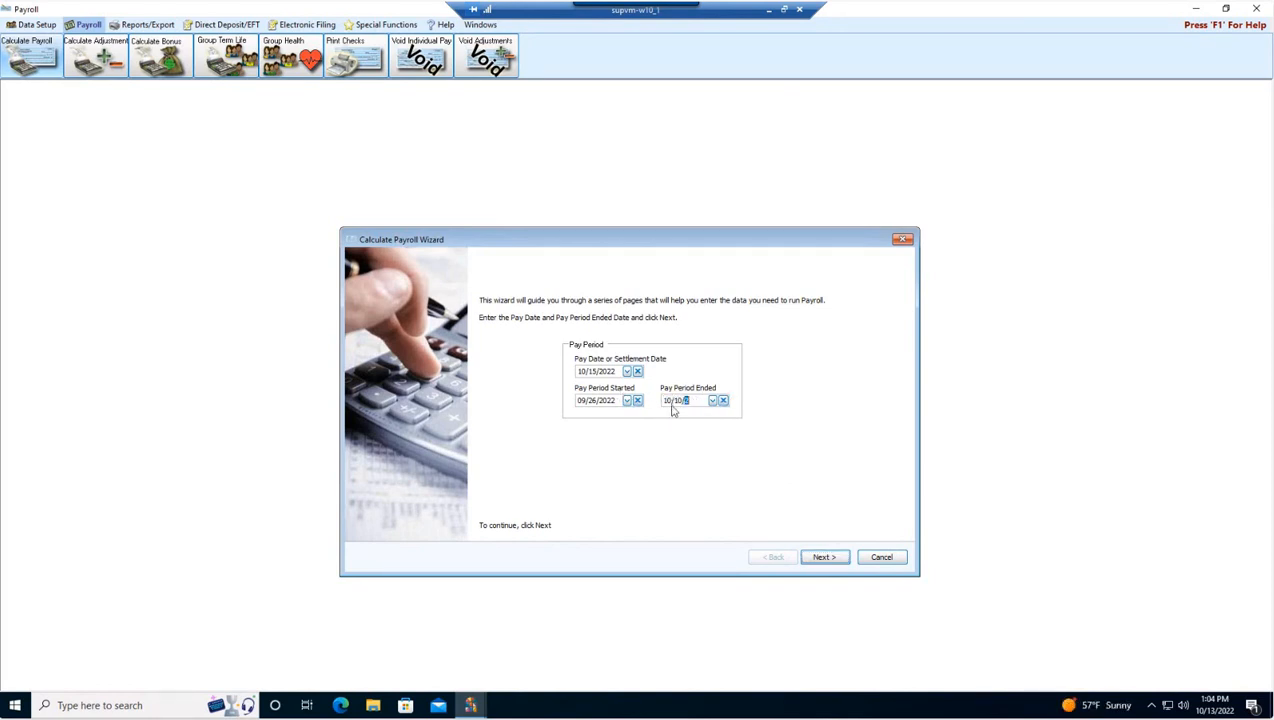
type("022")
left_click(820, 555)
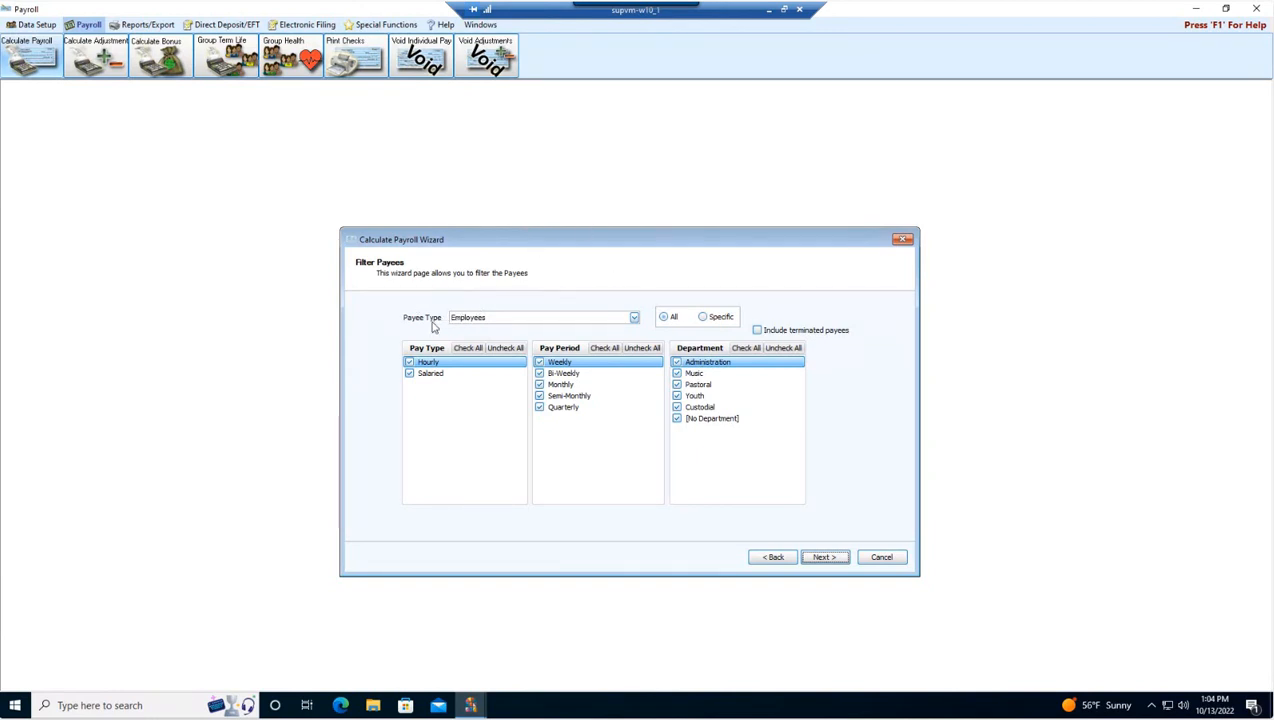
left_click(634, 317)
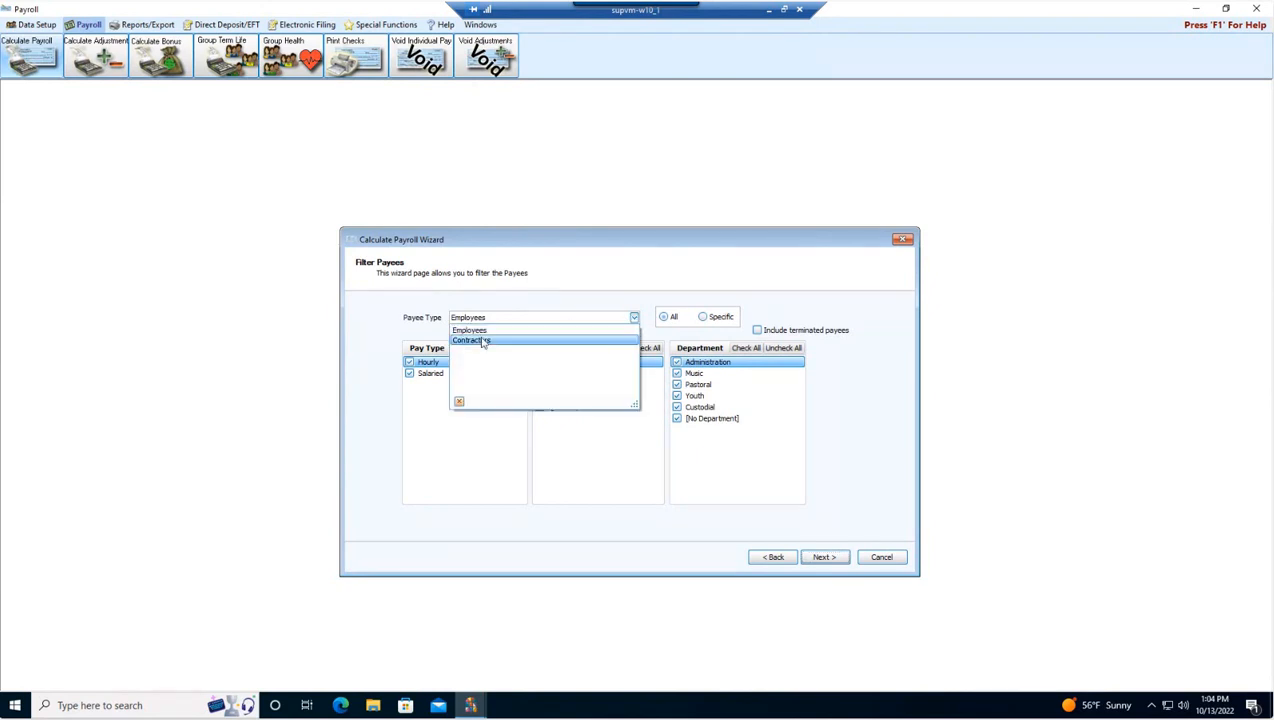
left_click(560, 265)
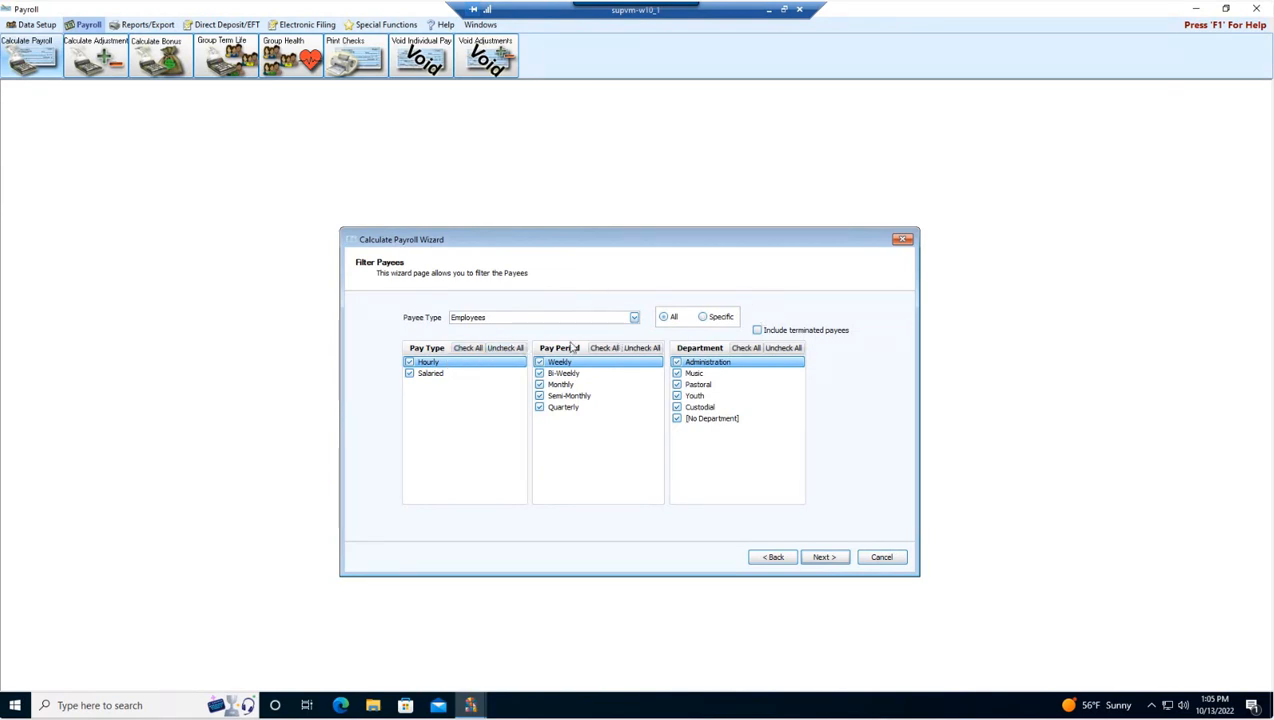
left_click(704, 317)
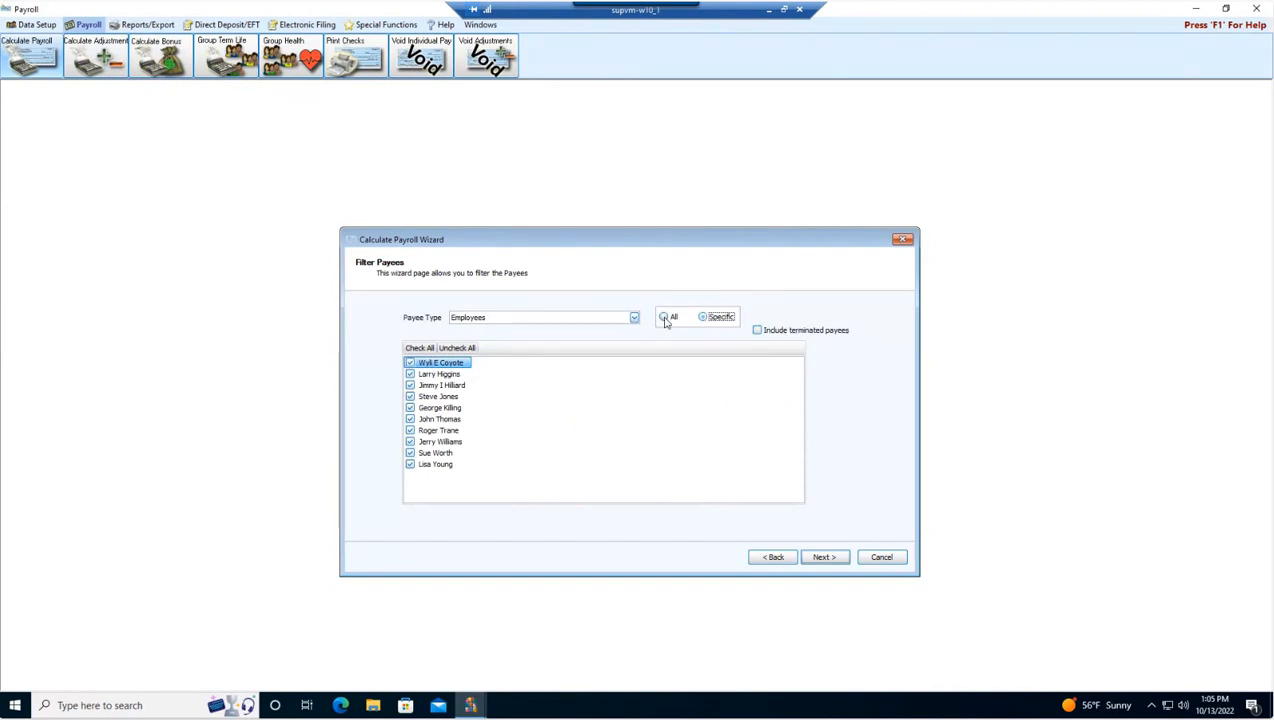
left_click(664, 318)
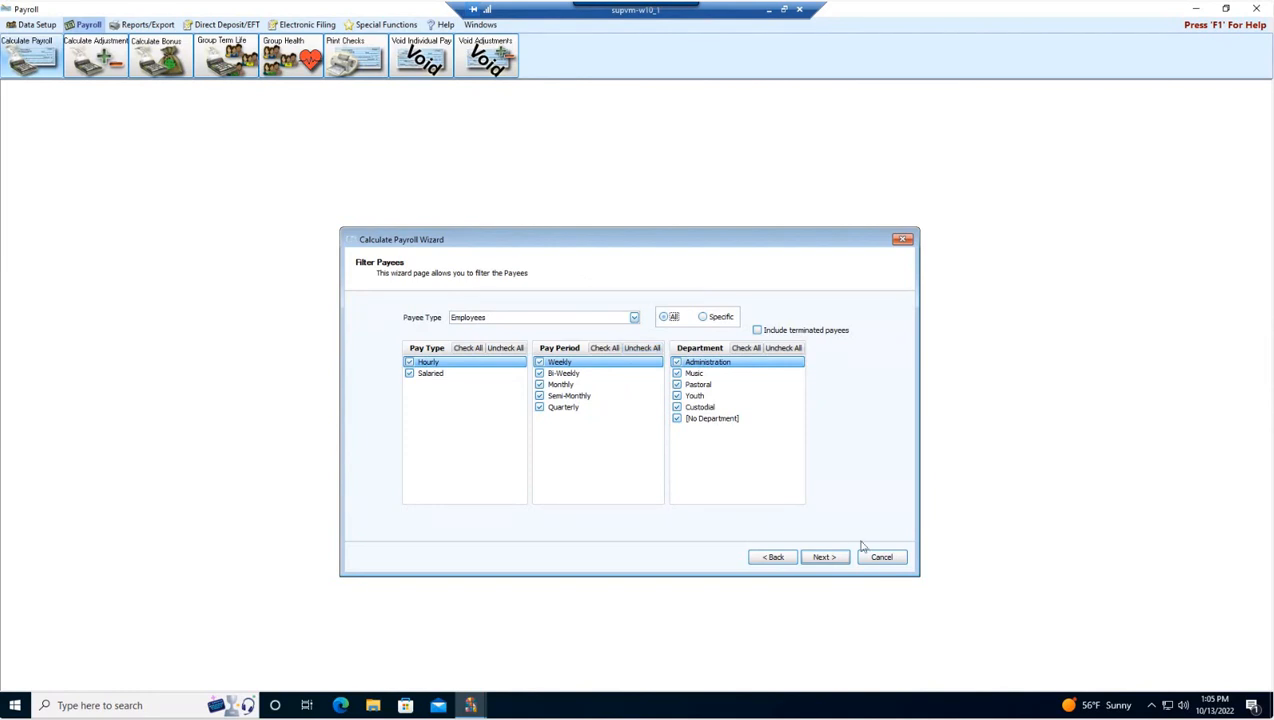
Step: Continue with all employees to the pay review page and exclude the first listed employee from this payroll
left_click(824, 558)
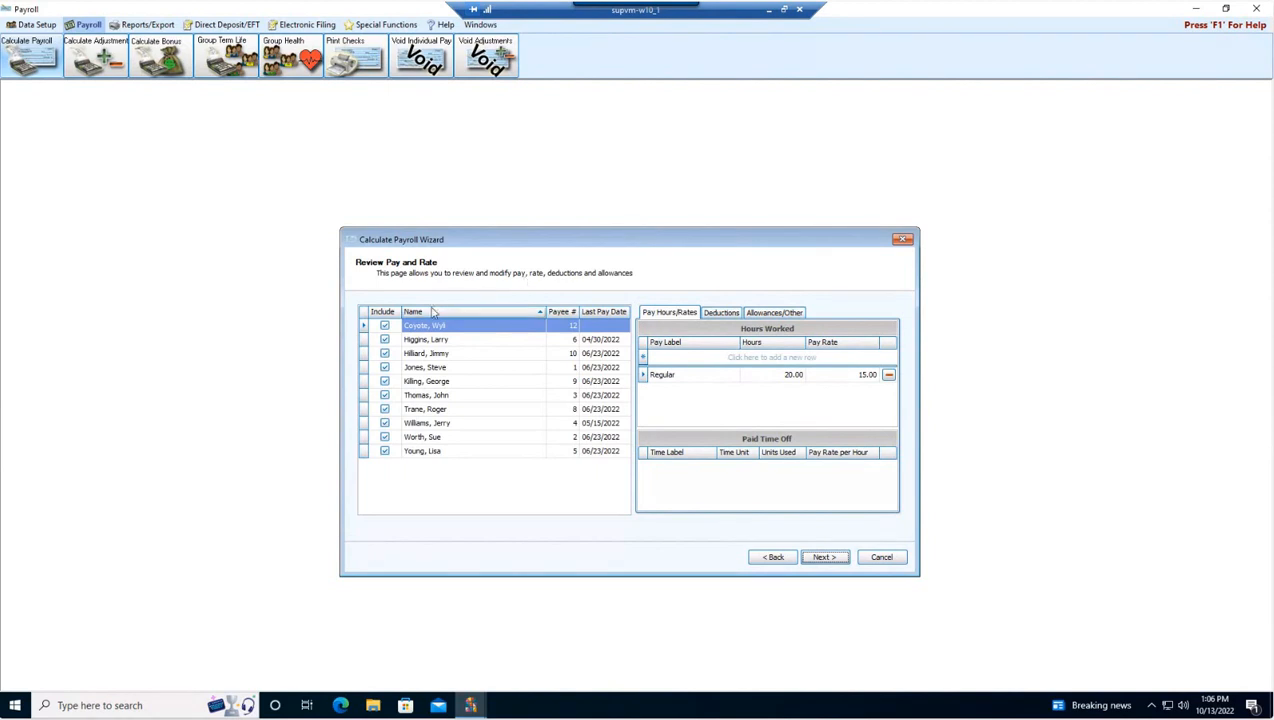
left_click(385, 327)
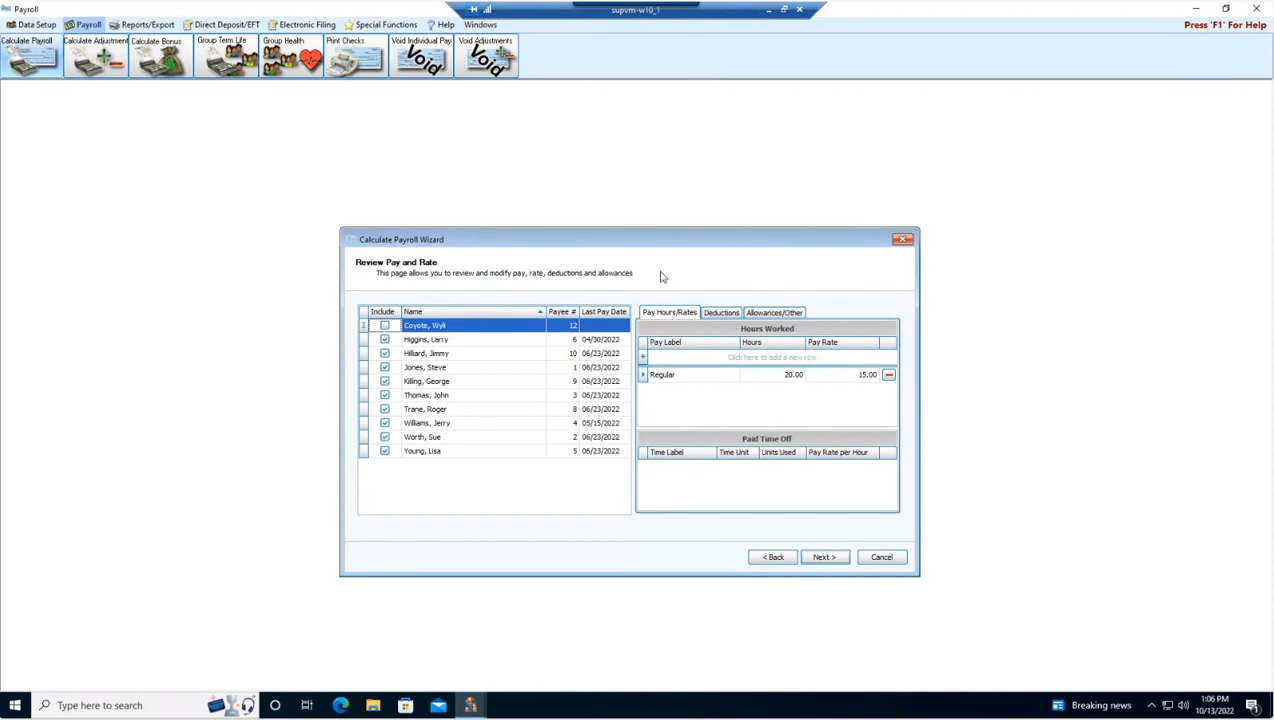
Step: Review the pay hours, deductions and allowances of the second and third listed employees
left_click(470, 358)
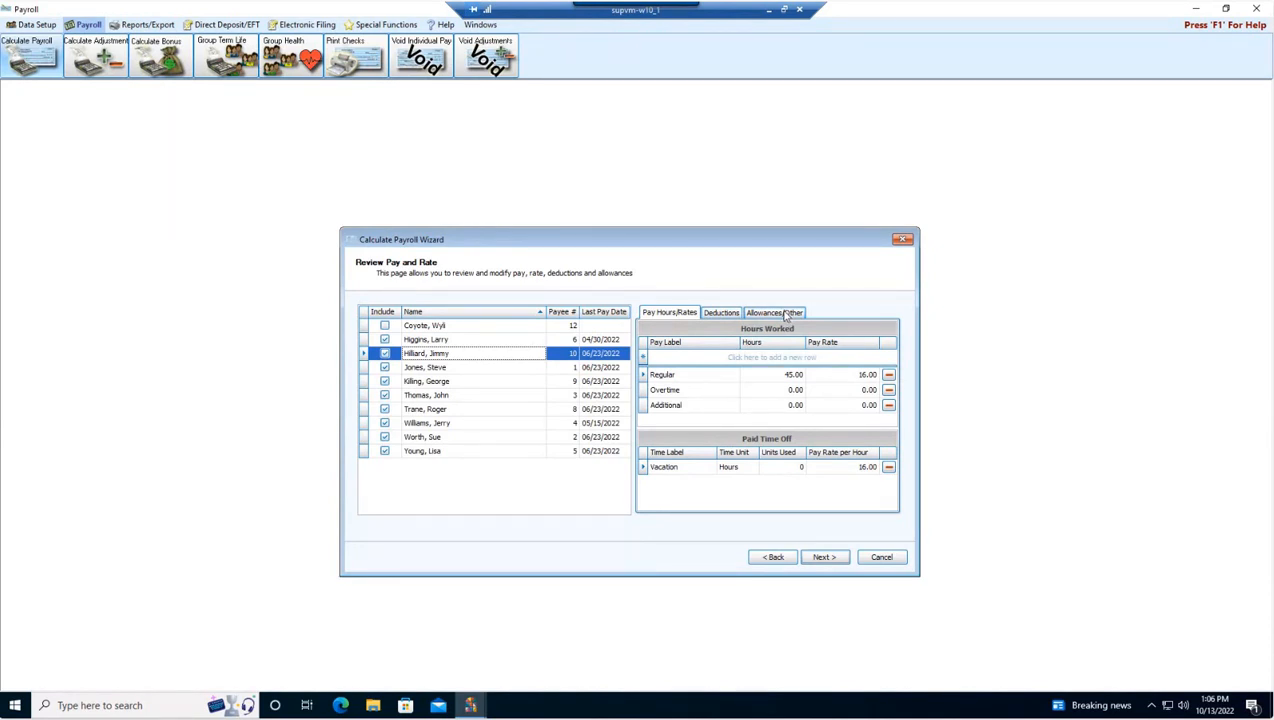
left_click(463, 348)
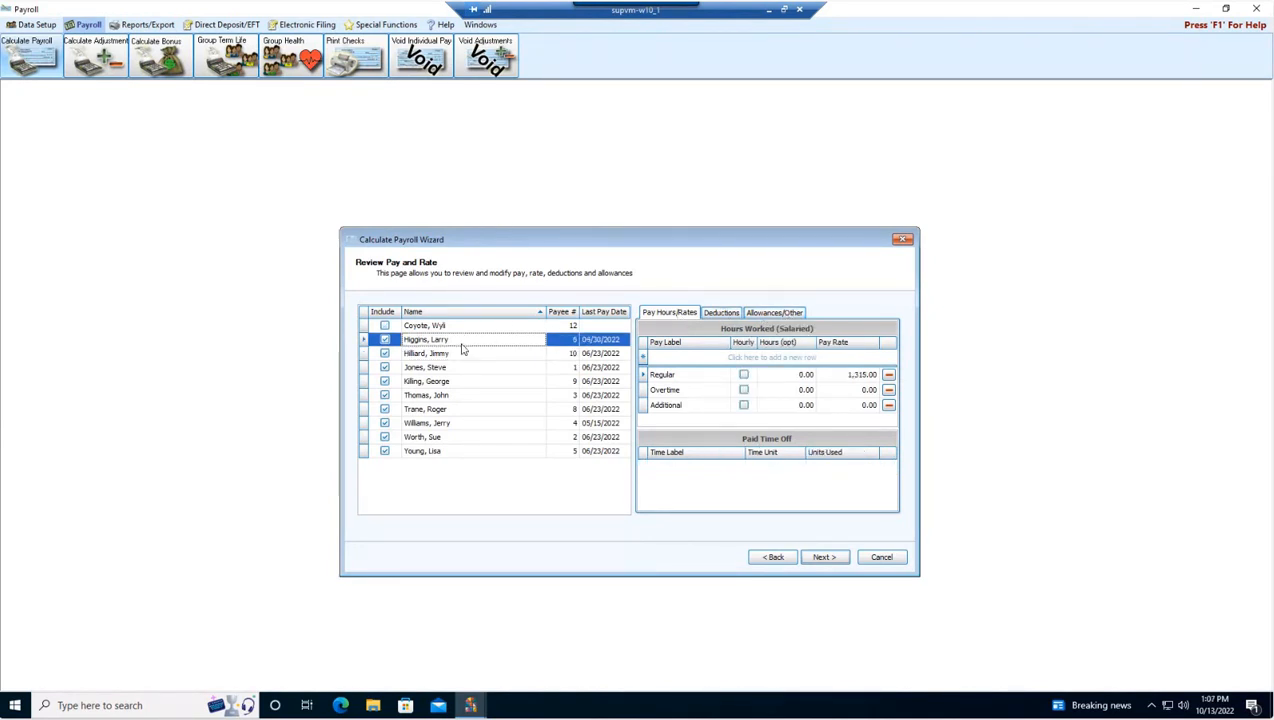
left_click(717, 316)
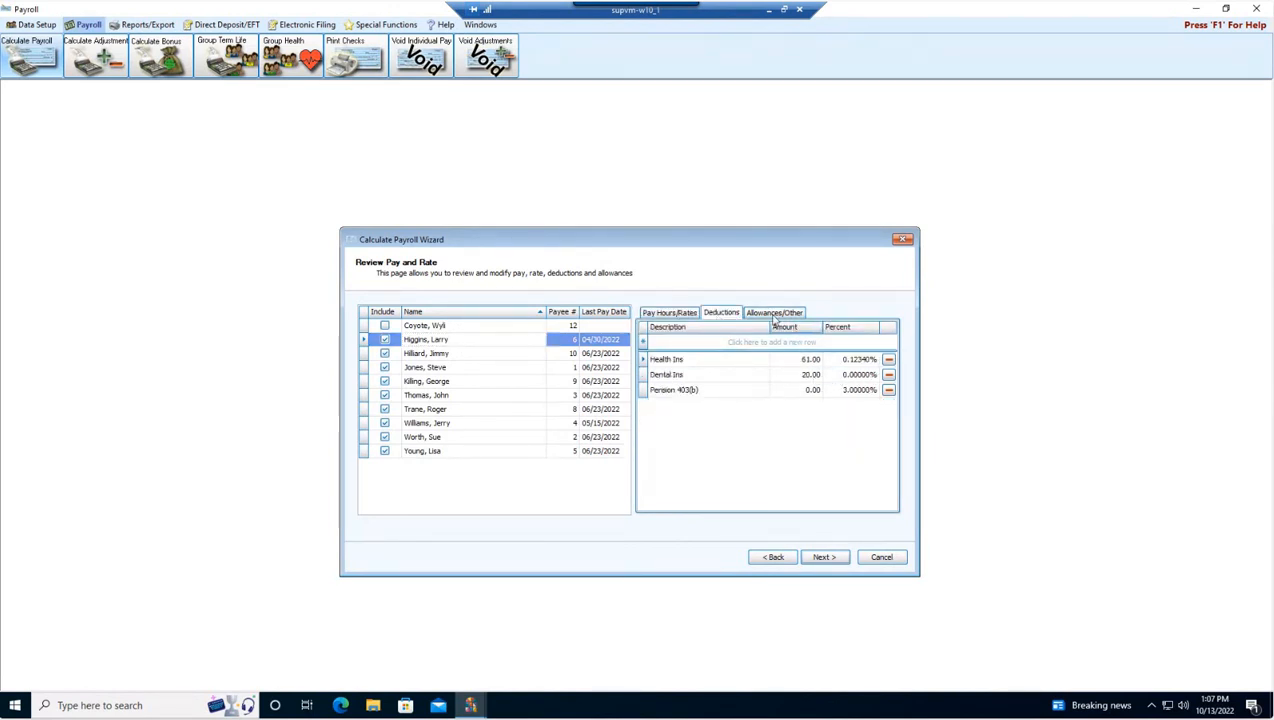
left_click(774, 316)
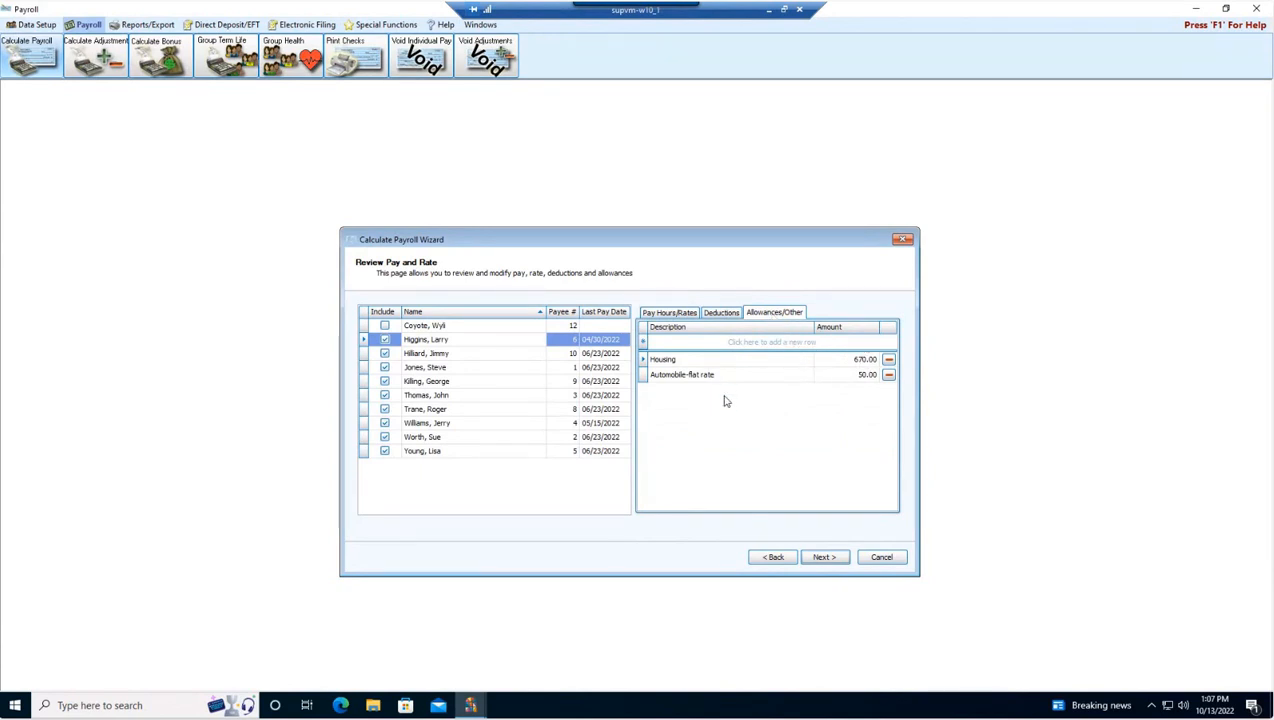
left_click(437, 357)
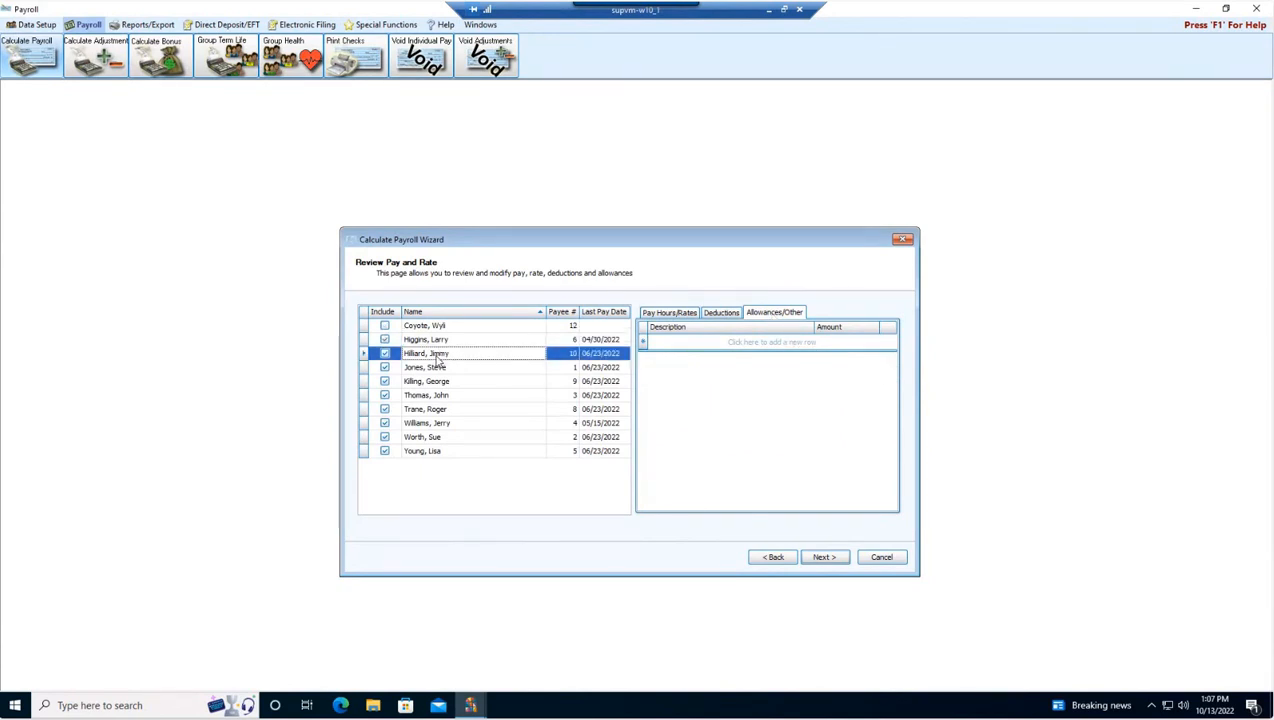
left_click(724, 314)
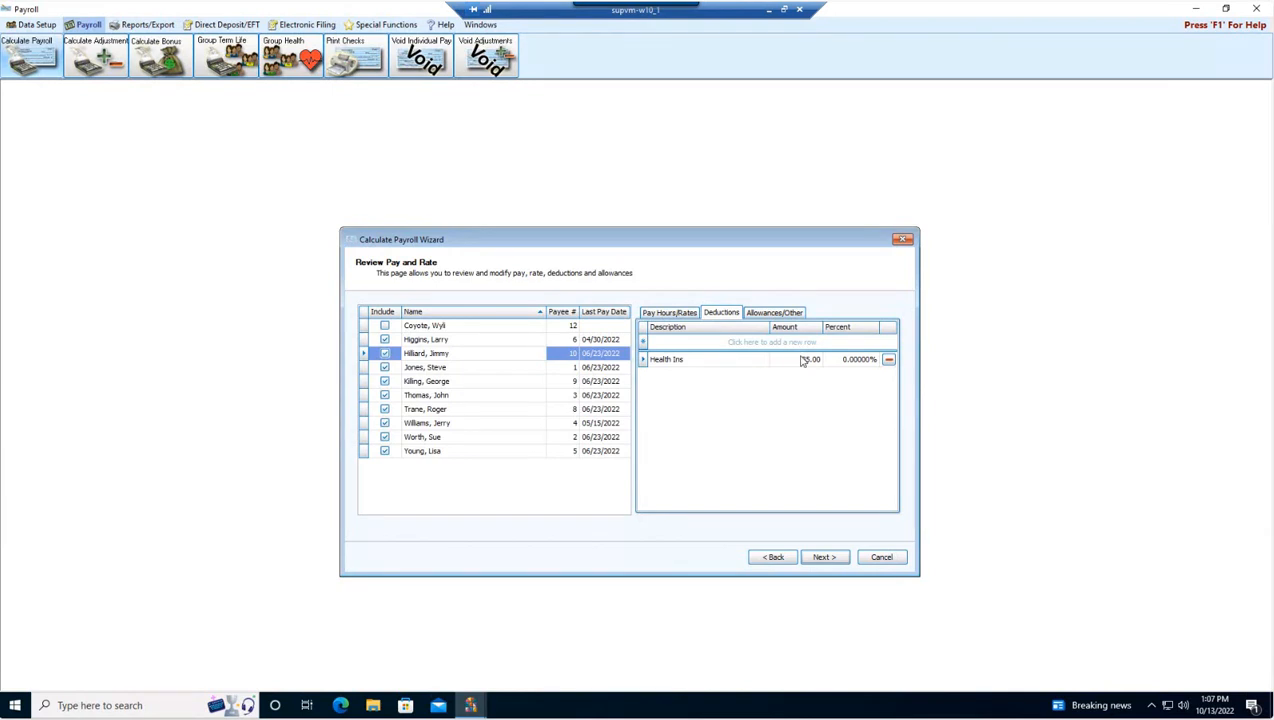
left_click(669, 313)
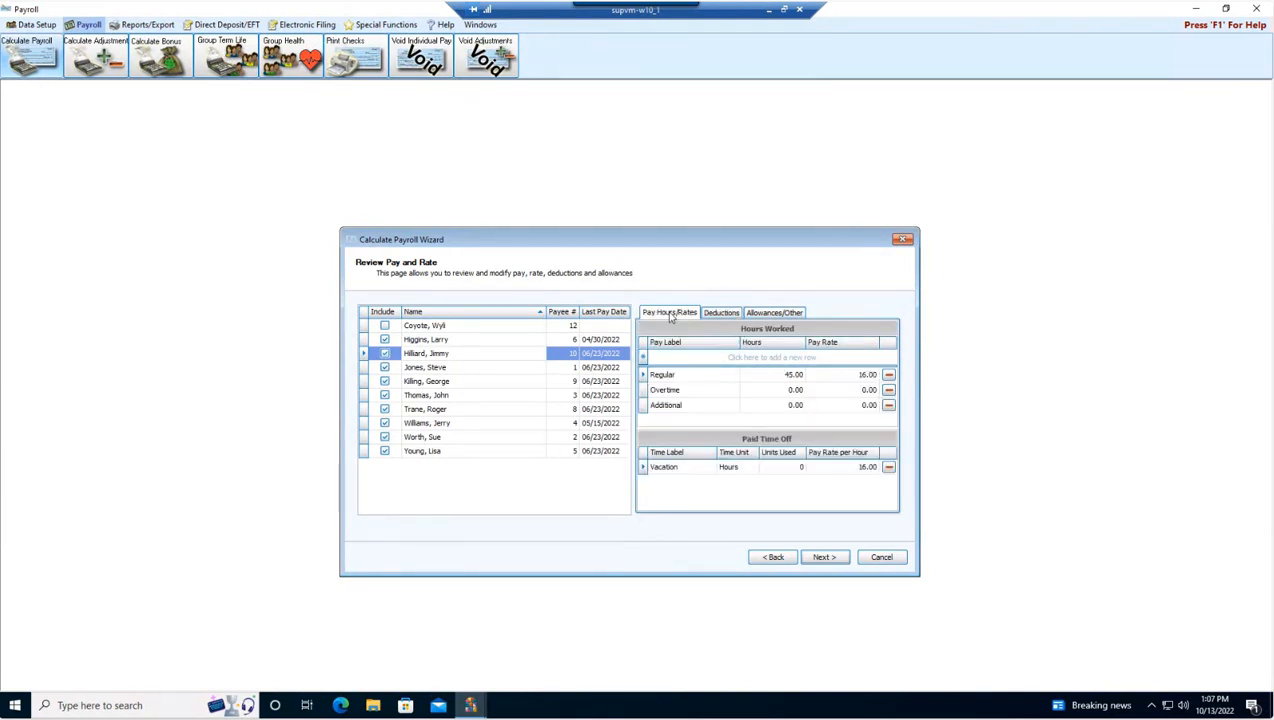
Step: Set the third employee's regular hours to 40 and vacation units used to 4, and advance the wizard
left_click(788, 374)
double_click(786, 374)
type("40")
left_click(800, 470)
type("4")
left_click(826, 560)
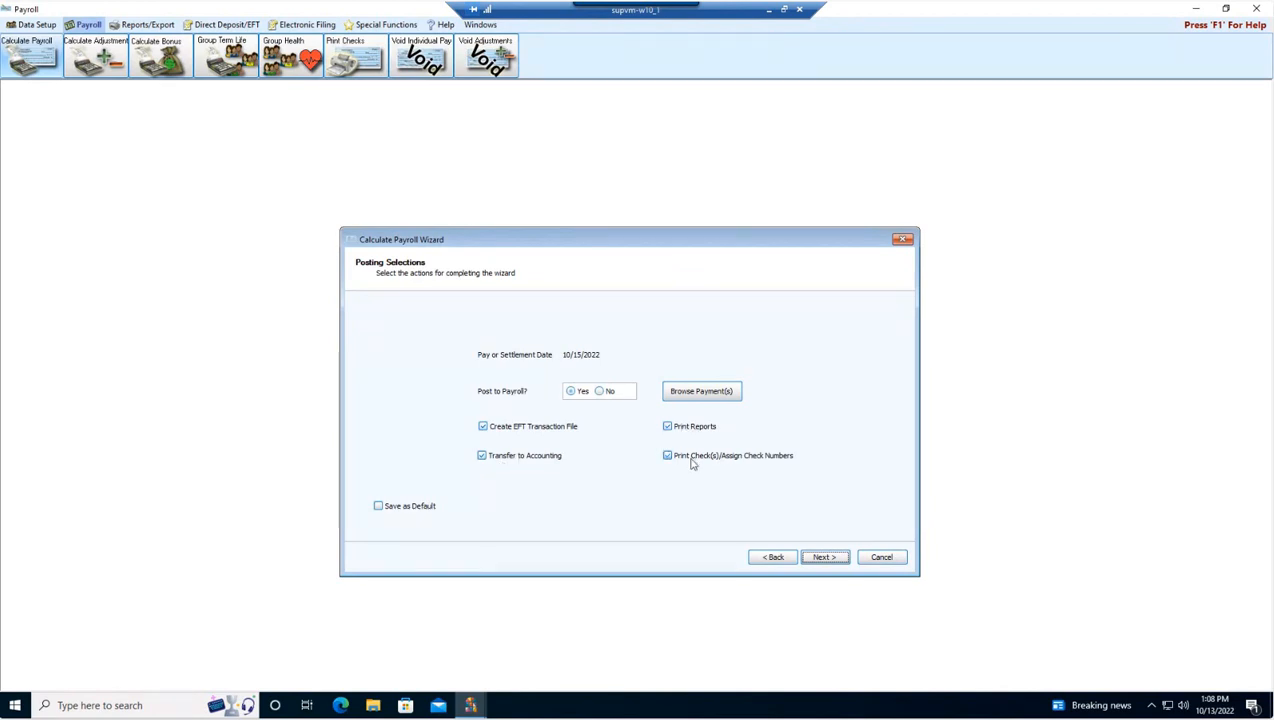
Step: Browse the calculated payments, tax deductions and paid time off for the employees, and close the browser
left_click(700, 393)
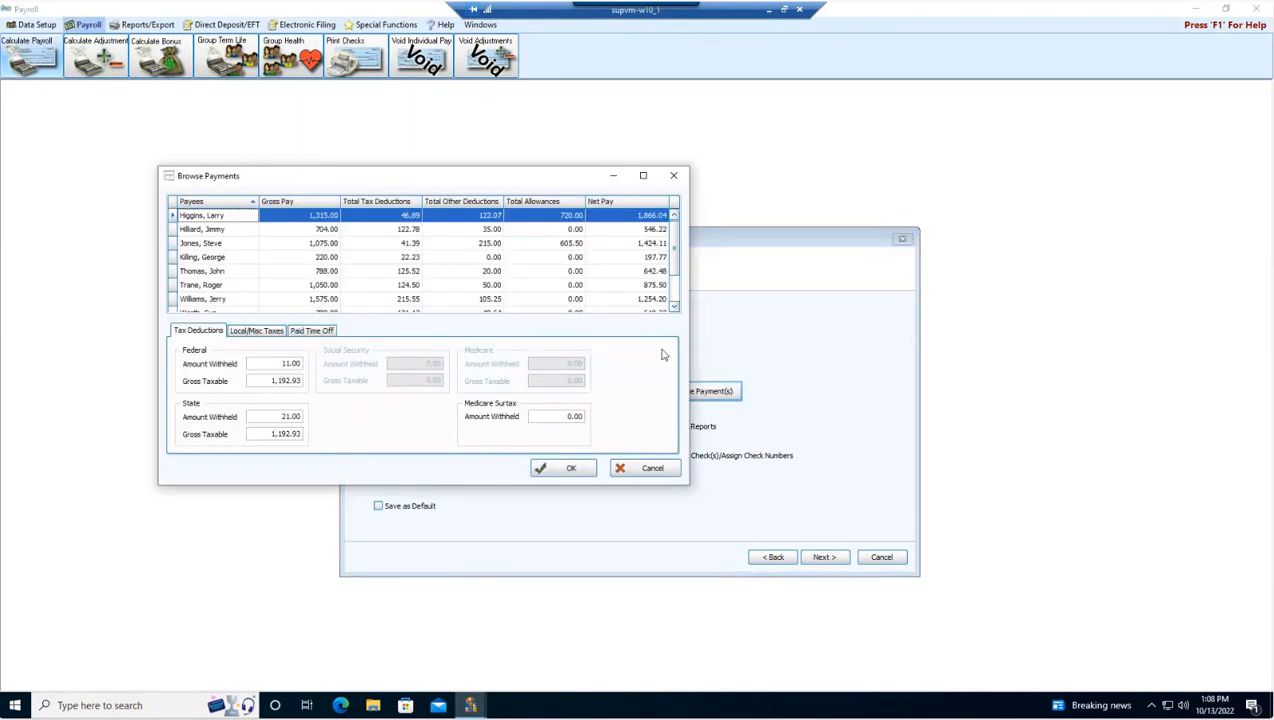
left_click_drag(395, 181, 563, 222)
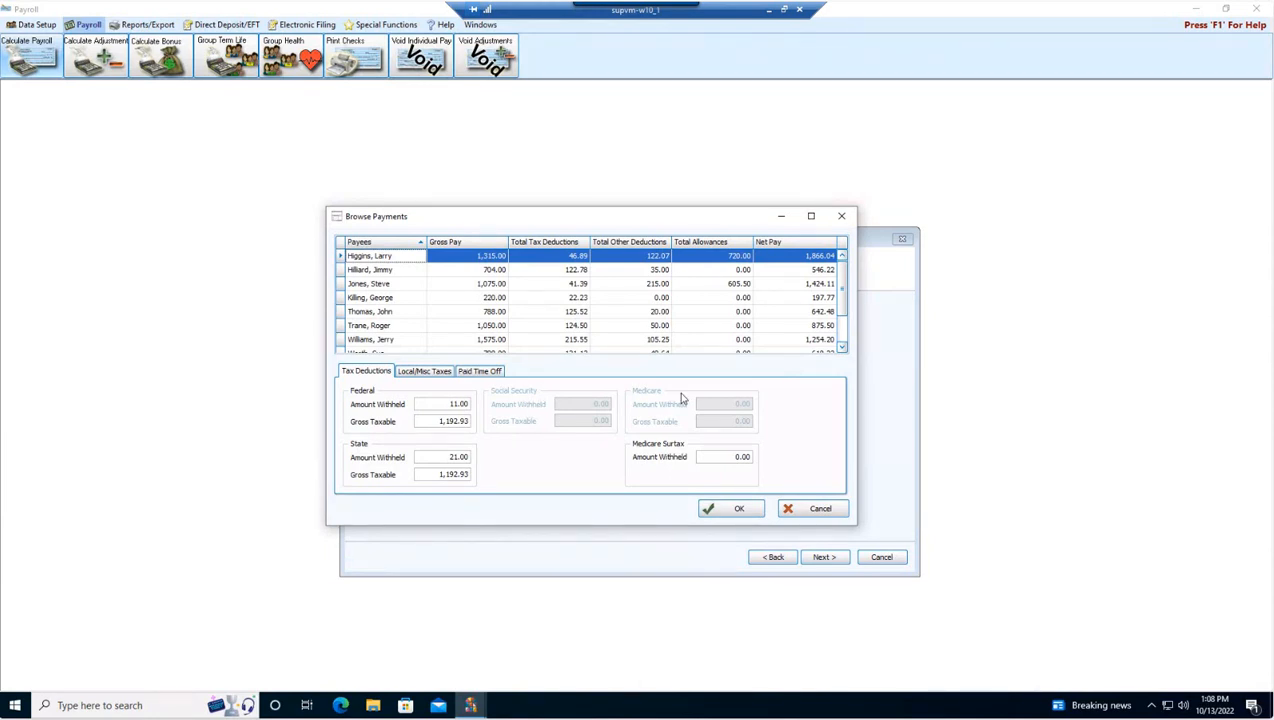
left_click(471, 271)
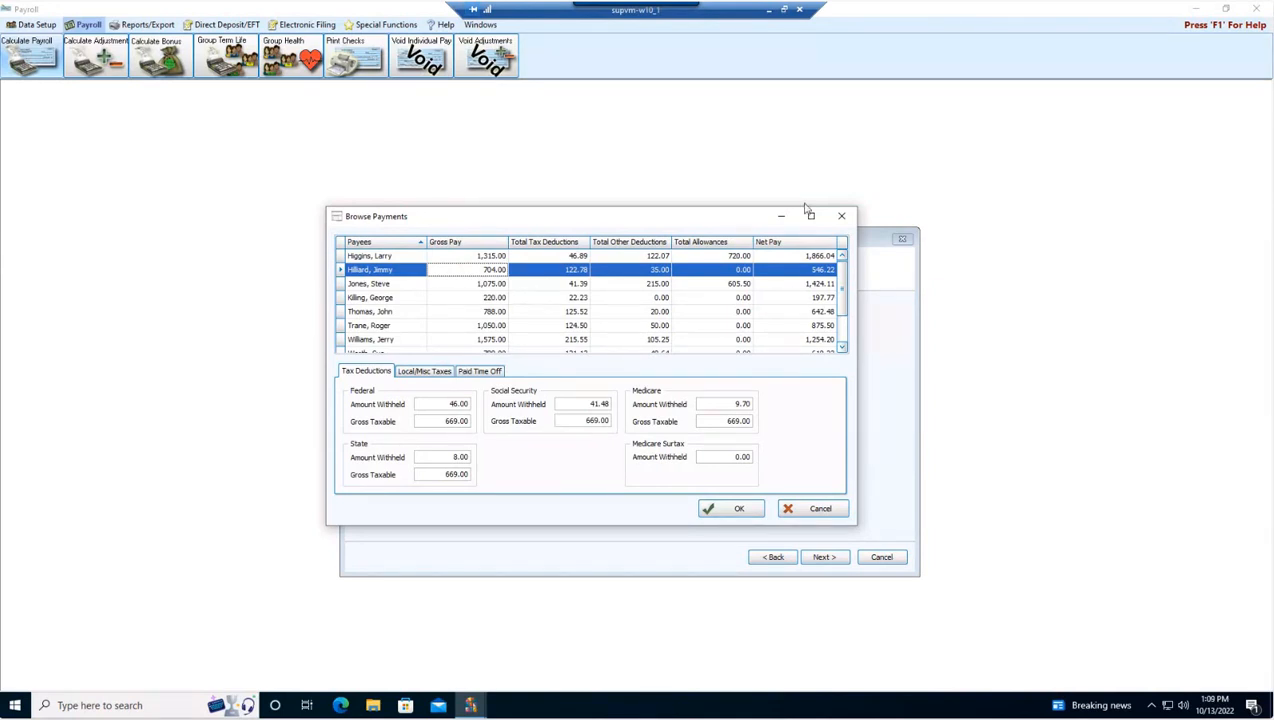
scroll(836, 285, "down", 3)
scroll(818, 272, "up", 1)
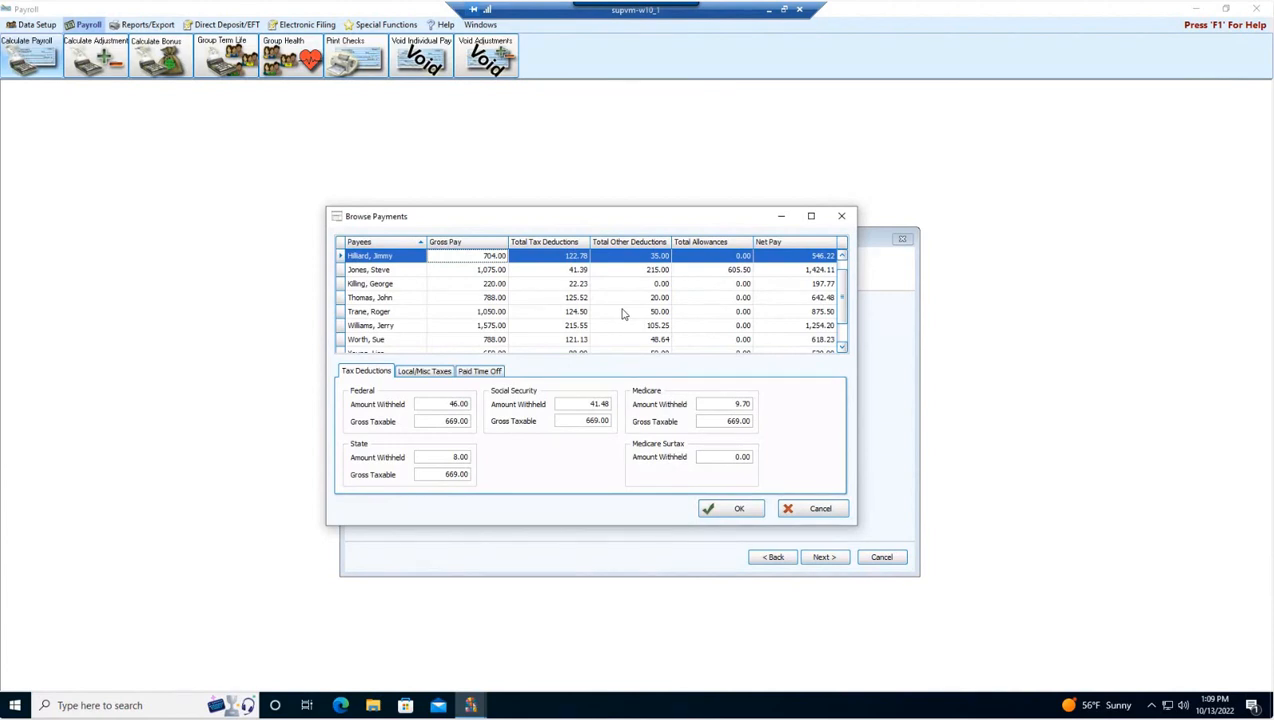
left_click(421, 372)
left_click(477, 372)
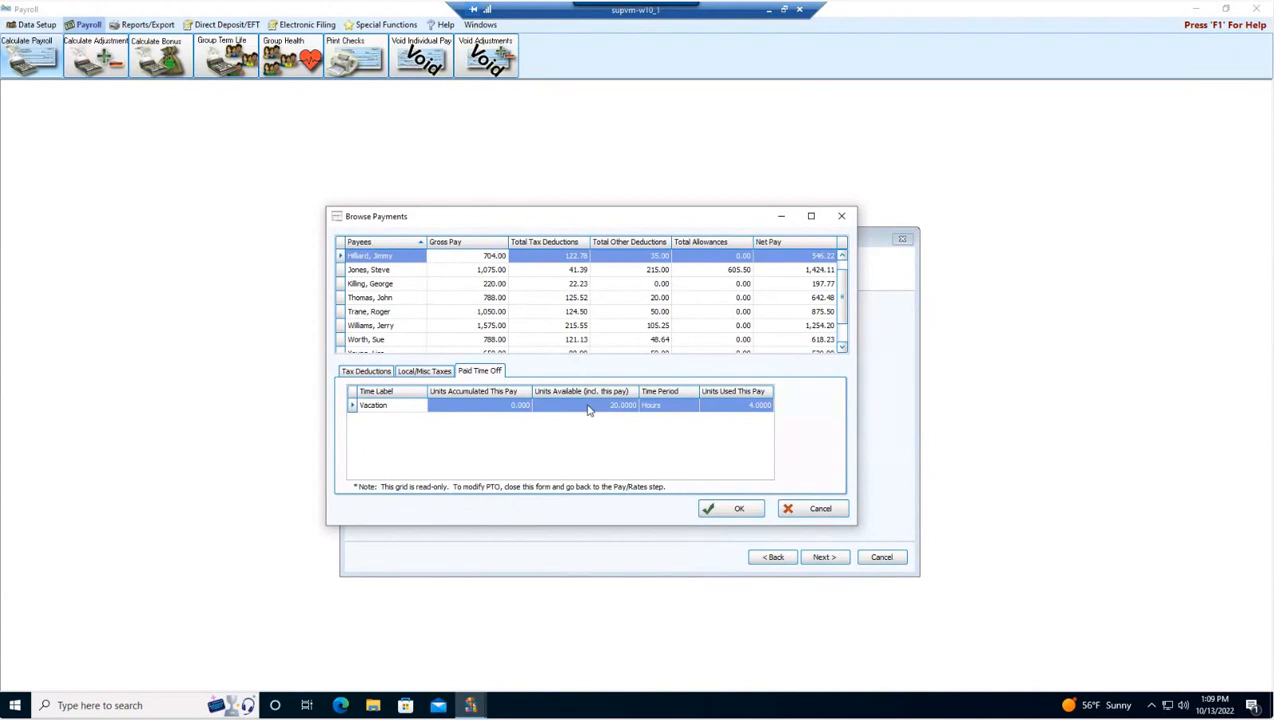
left_click(738, 511)
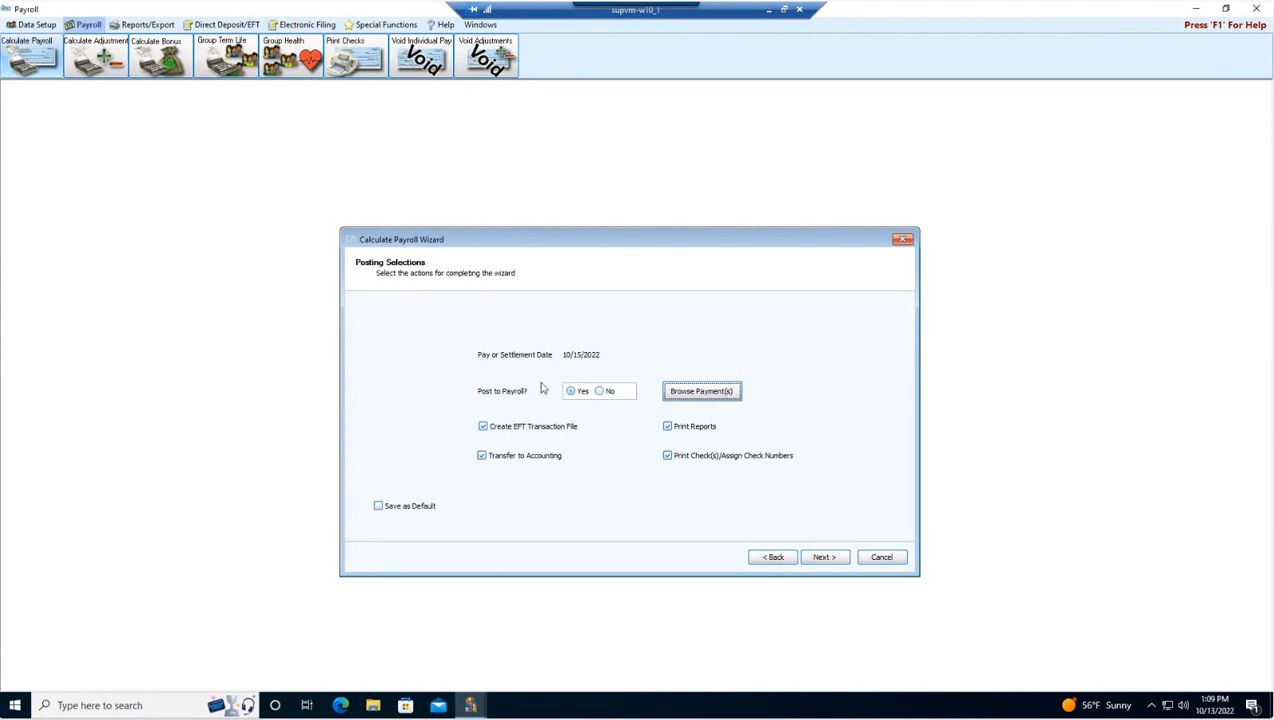
left_click(668, 428)
left_click(668, 428)
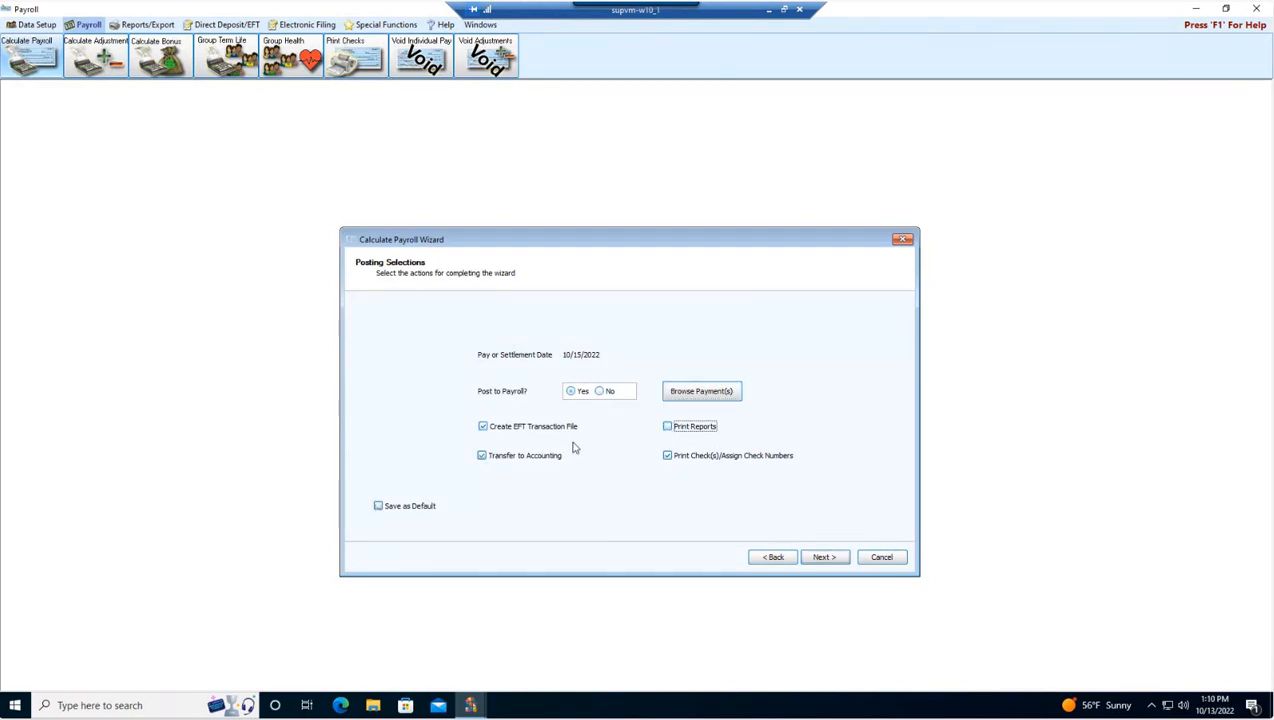
left_click(668, 428)
Step: Advance to report selection and remove the Pay Period Taxable Earnings Report from the selected reports
left_click(826, 560)
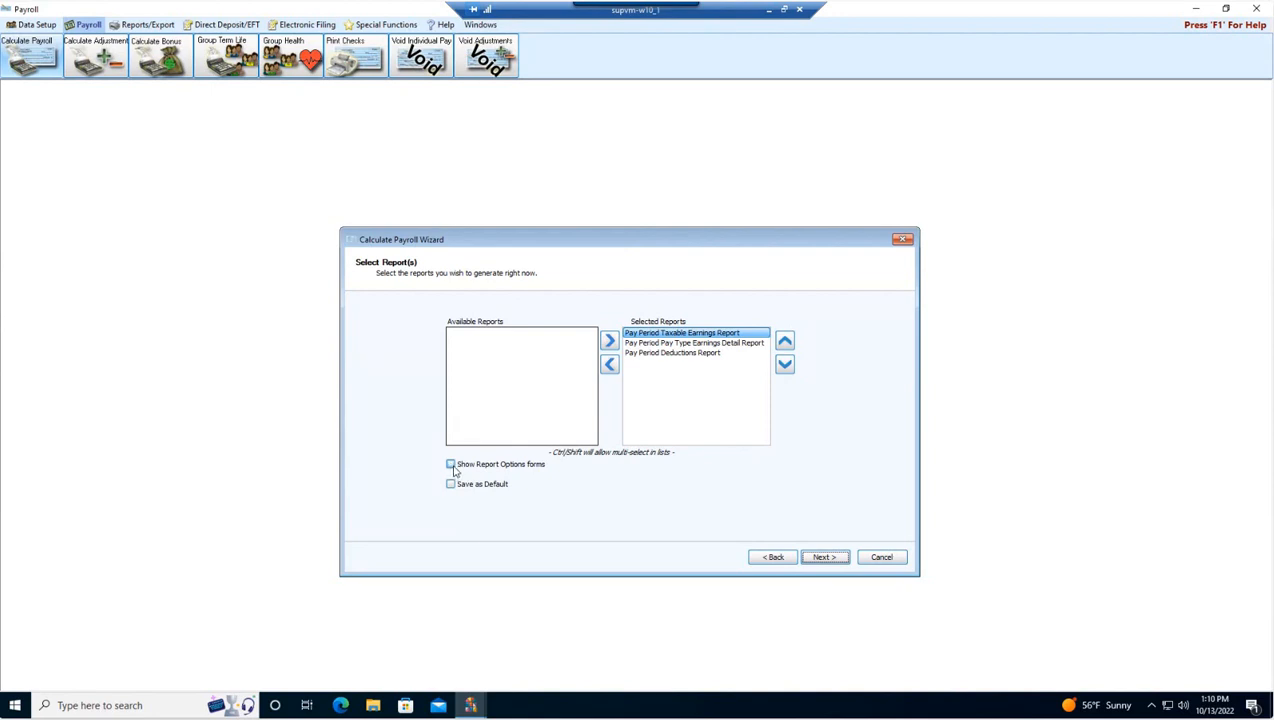
left_click(451, 465)
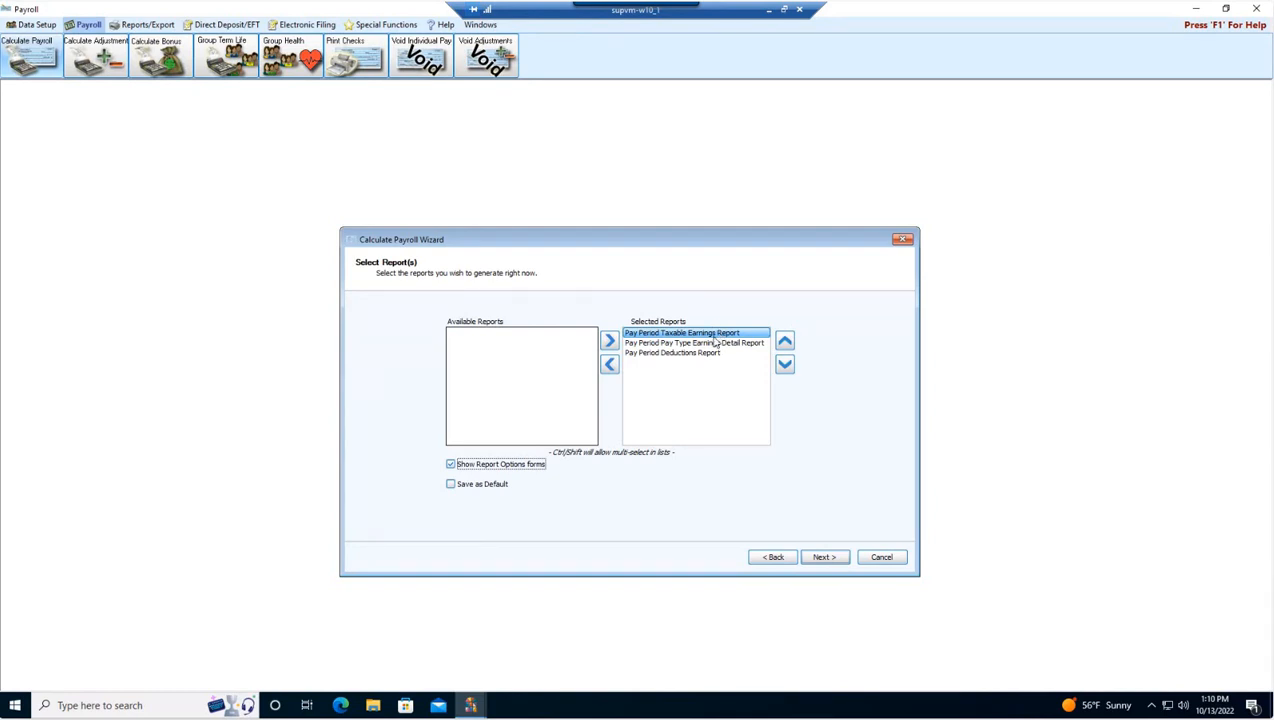
left_click(455, 468)
left_click(664, 336)
left_click(609, 364)
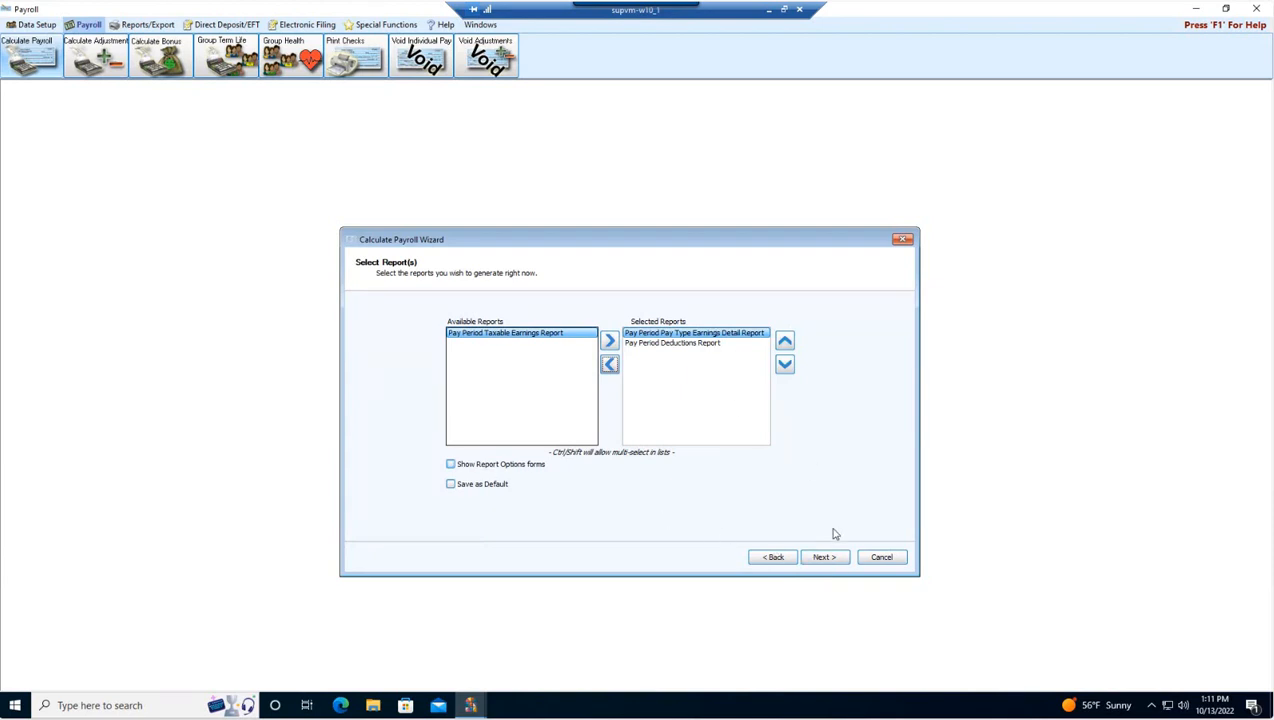
Step: Generate the selected reports and close the earnings detail report preview without printing
left_click(828, 558)
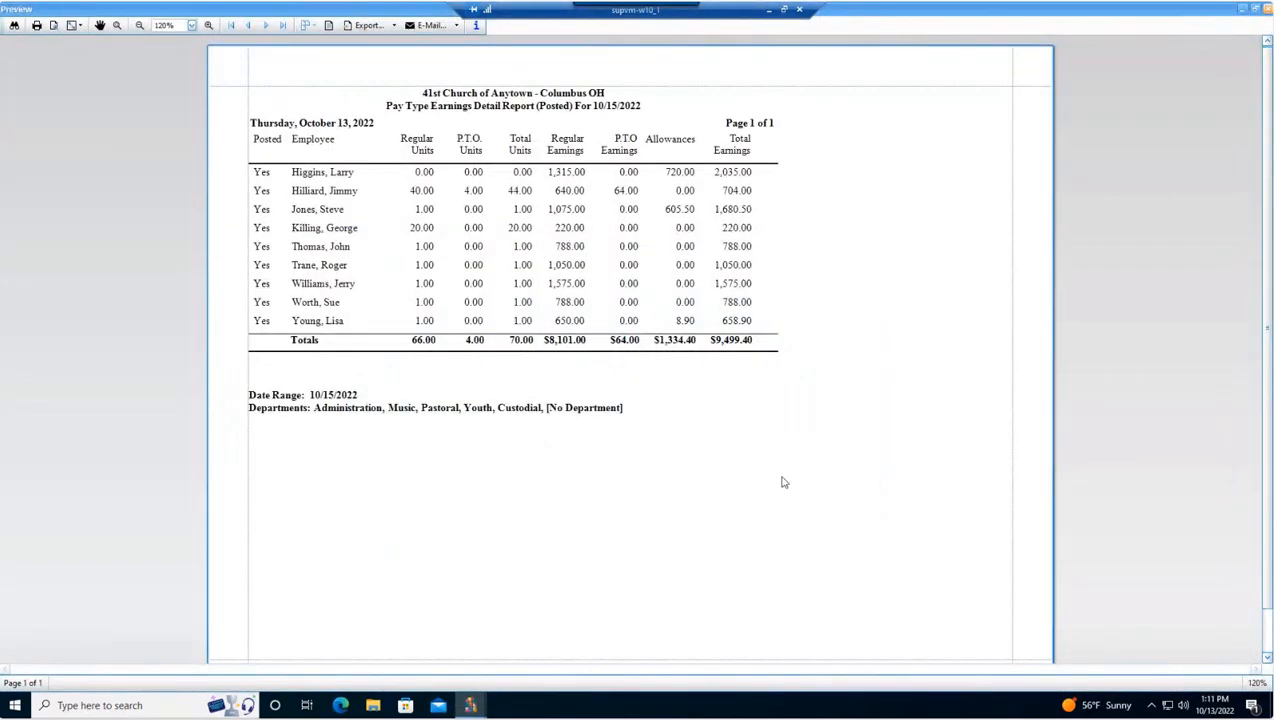
left_click(36, 27)
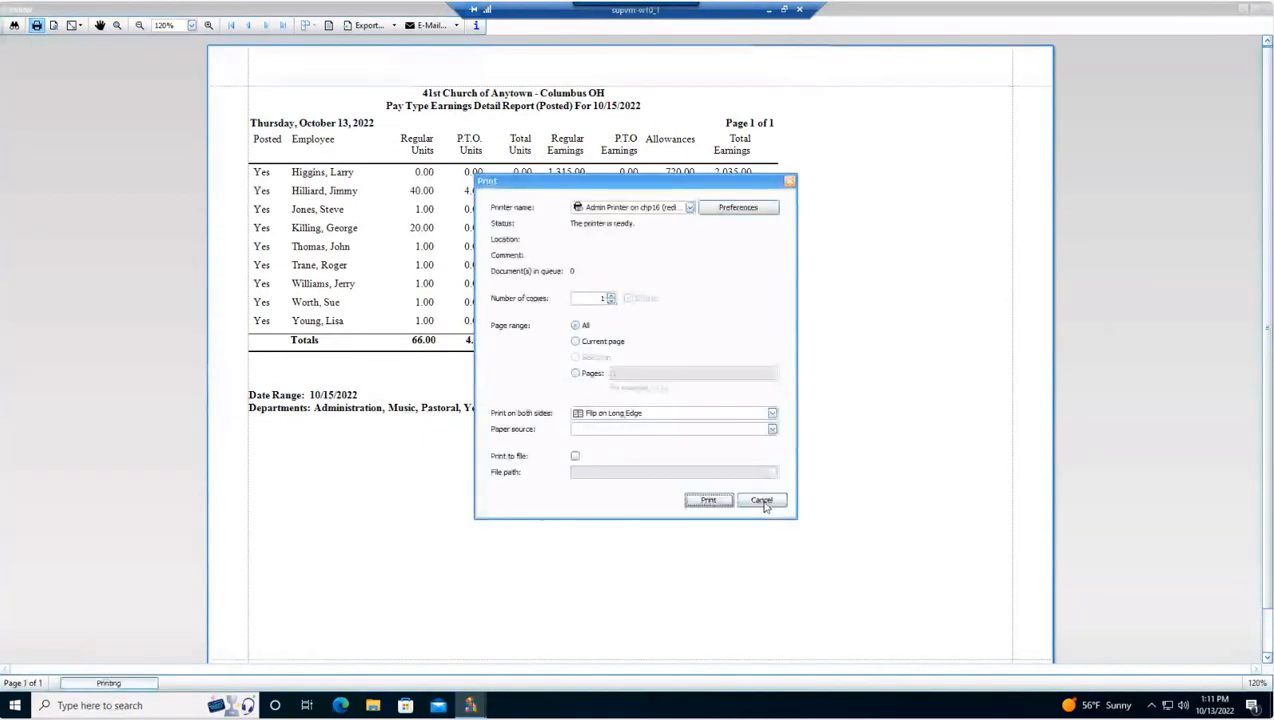
left_click(762, 502)
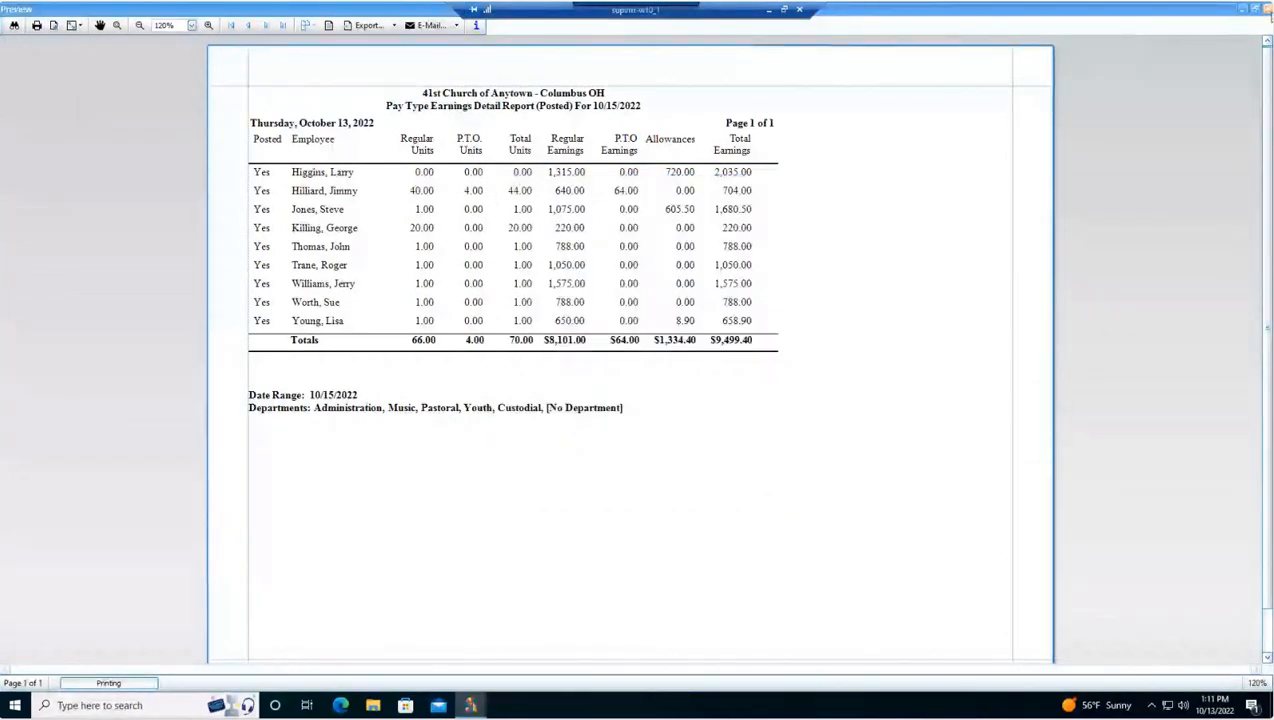
left_click(1266, 9)
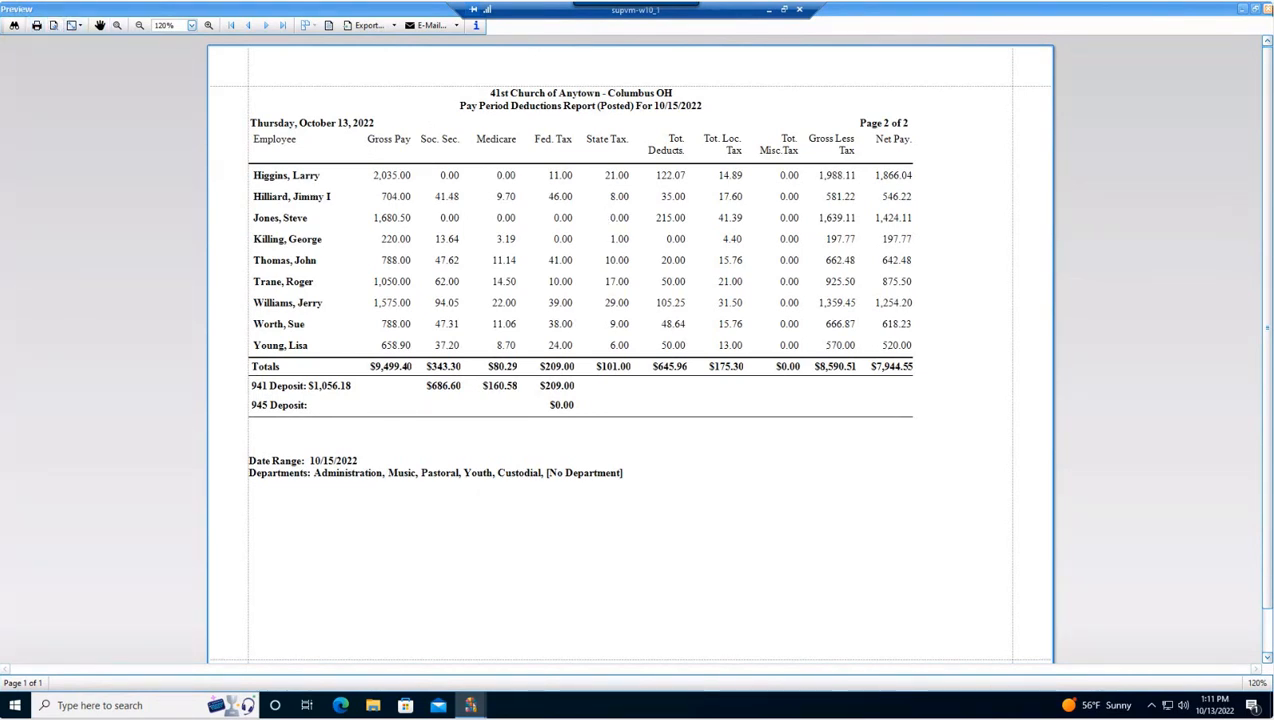
Step: Close the deductions report preview, review the EFT recipients and advance to the EFT file page
left_click(1264, 9)
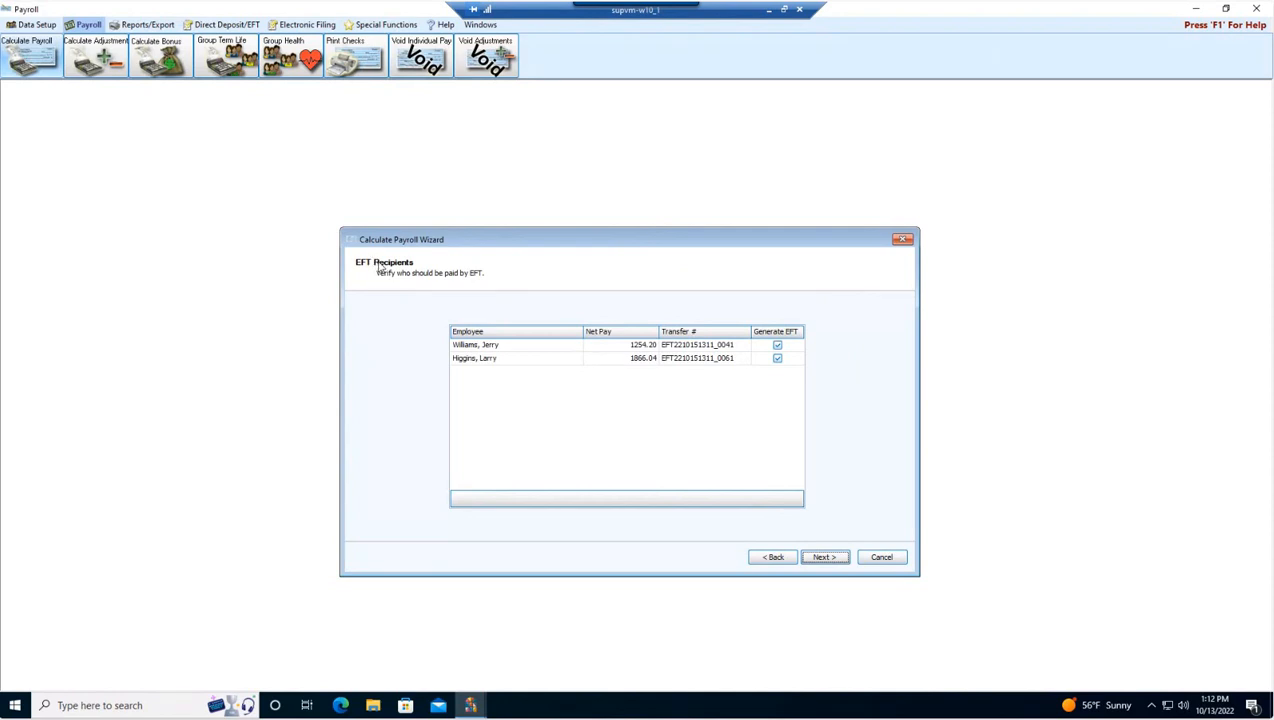
left_click(778, 358)
left_click(778, 358)
left_click(777, 359)
left_click(777, 359)
left_click(824, 557)
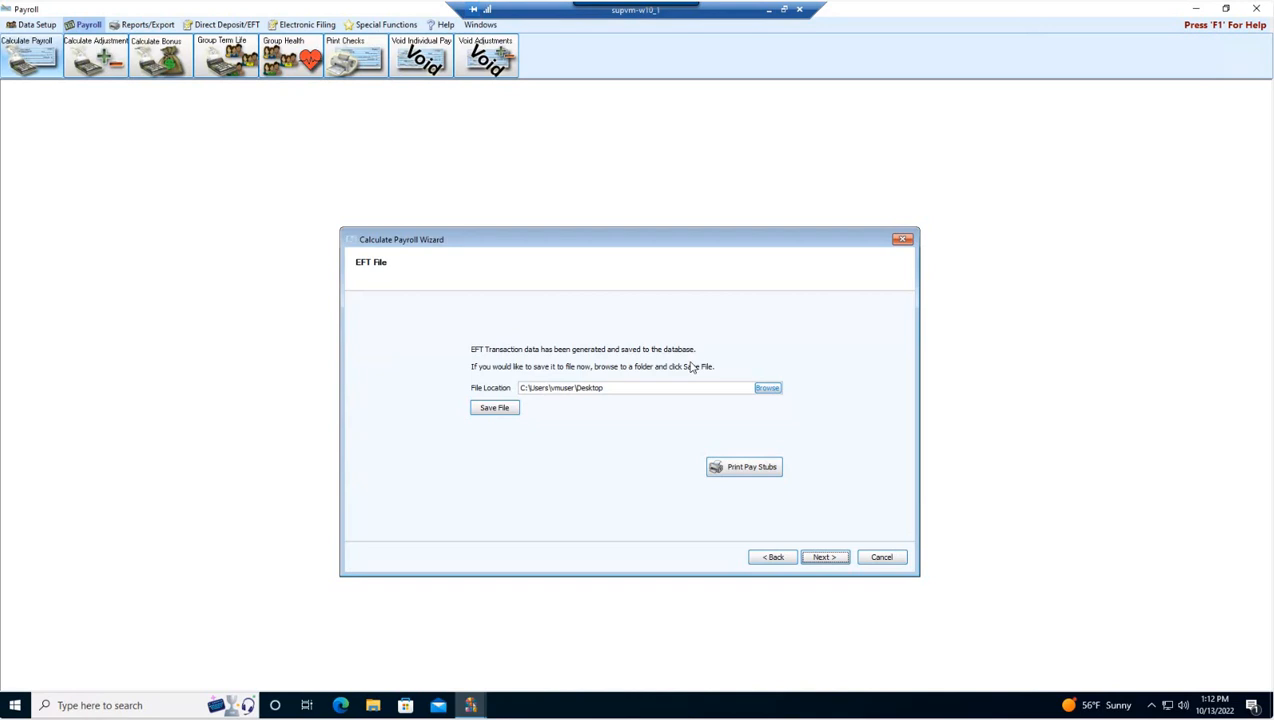
Step: Set the EFT file location to the Desktop folder and save the EFT file
left_click(768, 388)
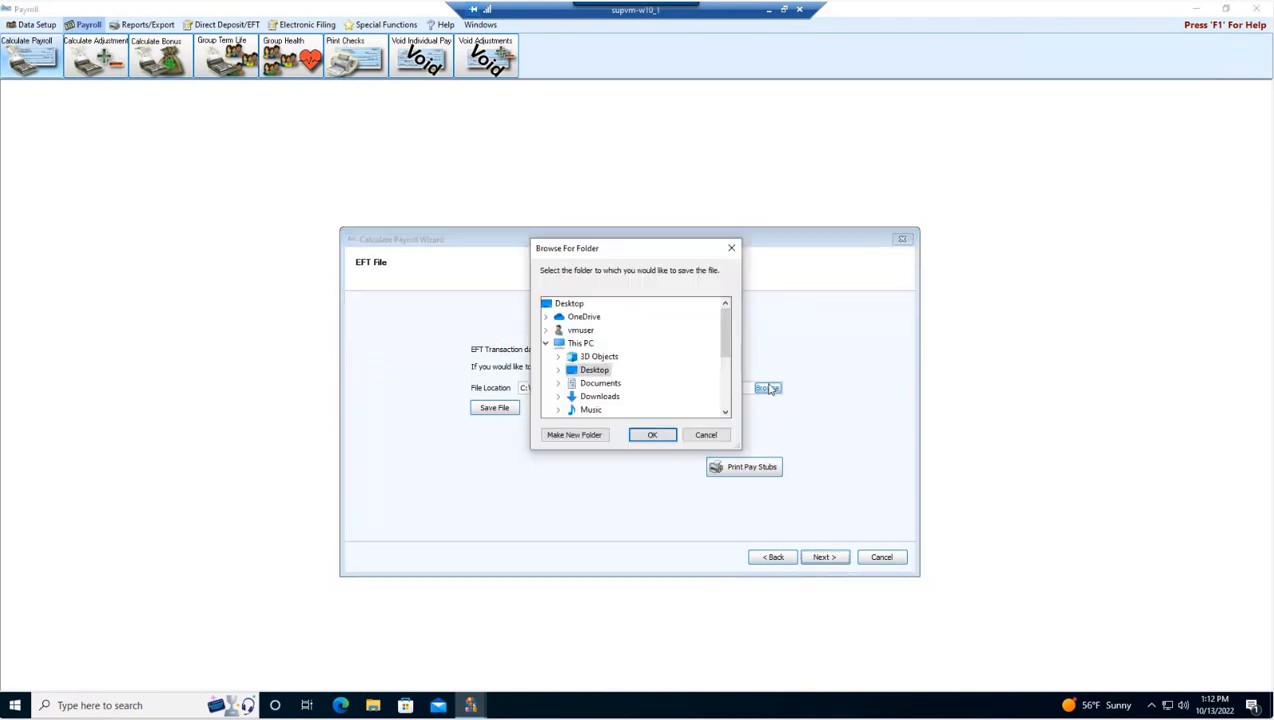
left_click(579, 305)
left_click(652, 434)
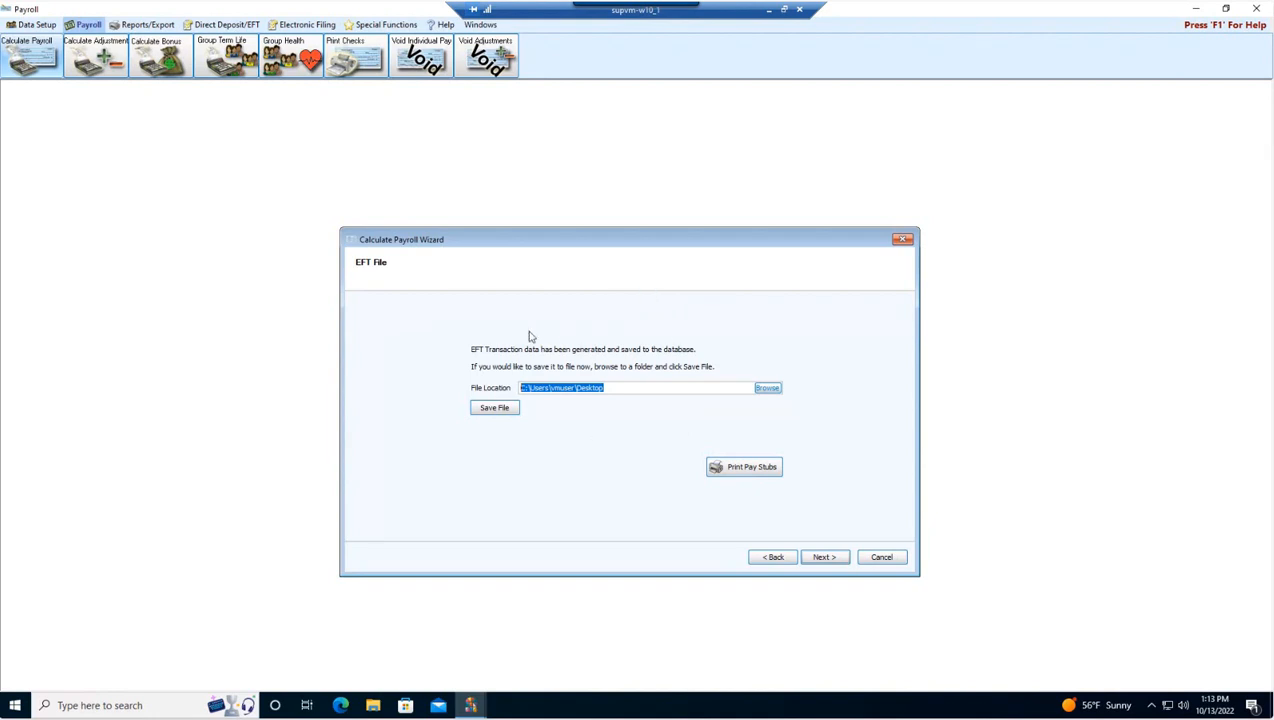
left_click(495, 408)
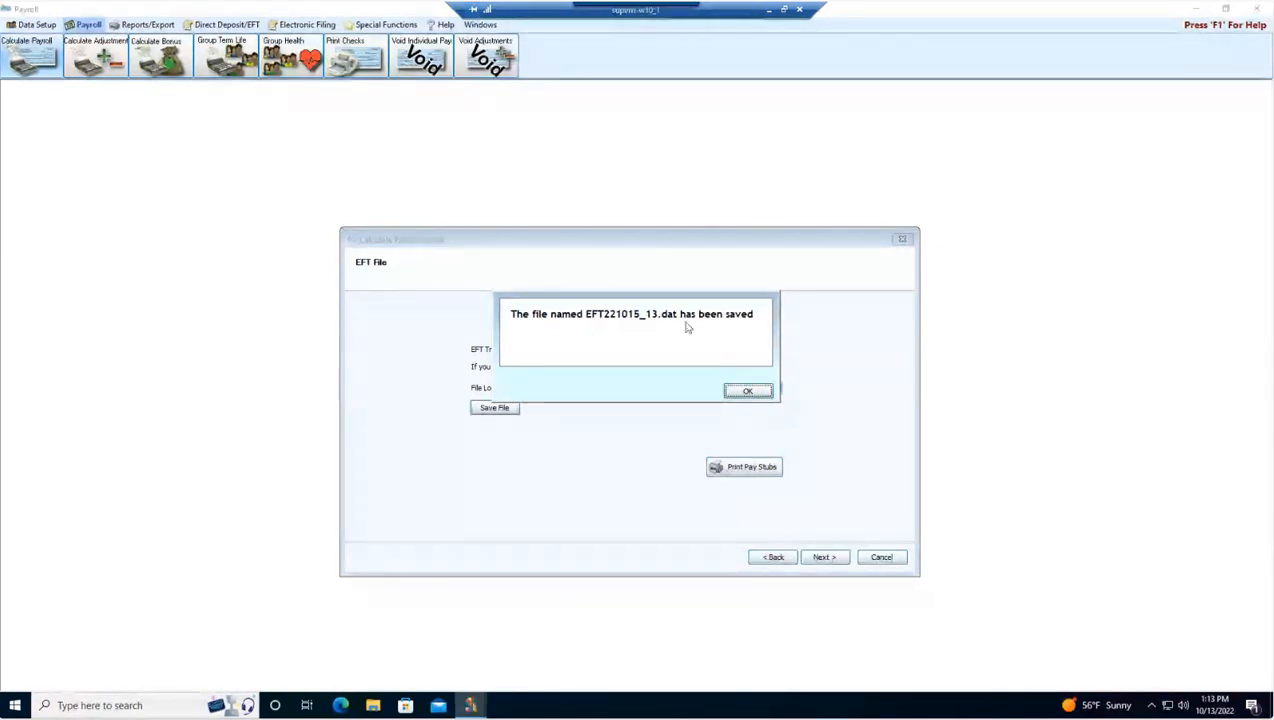
left_click(749, 392)
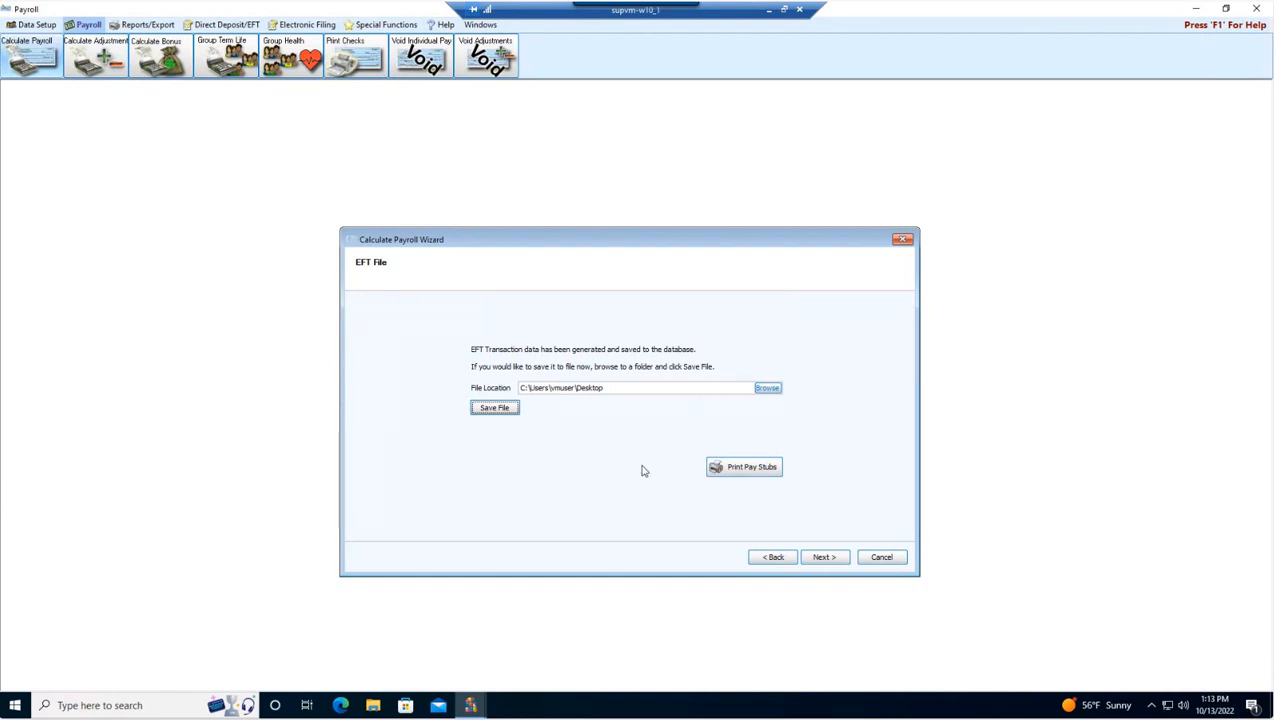
Step: Open pay stub printing for both EFT payees, choose the Default Payroll Check layout and preview the stubs
left_click(743, 468)
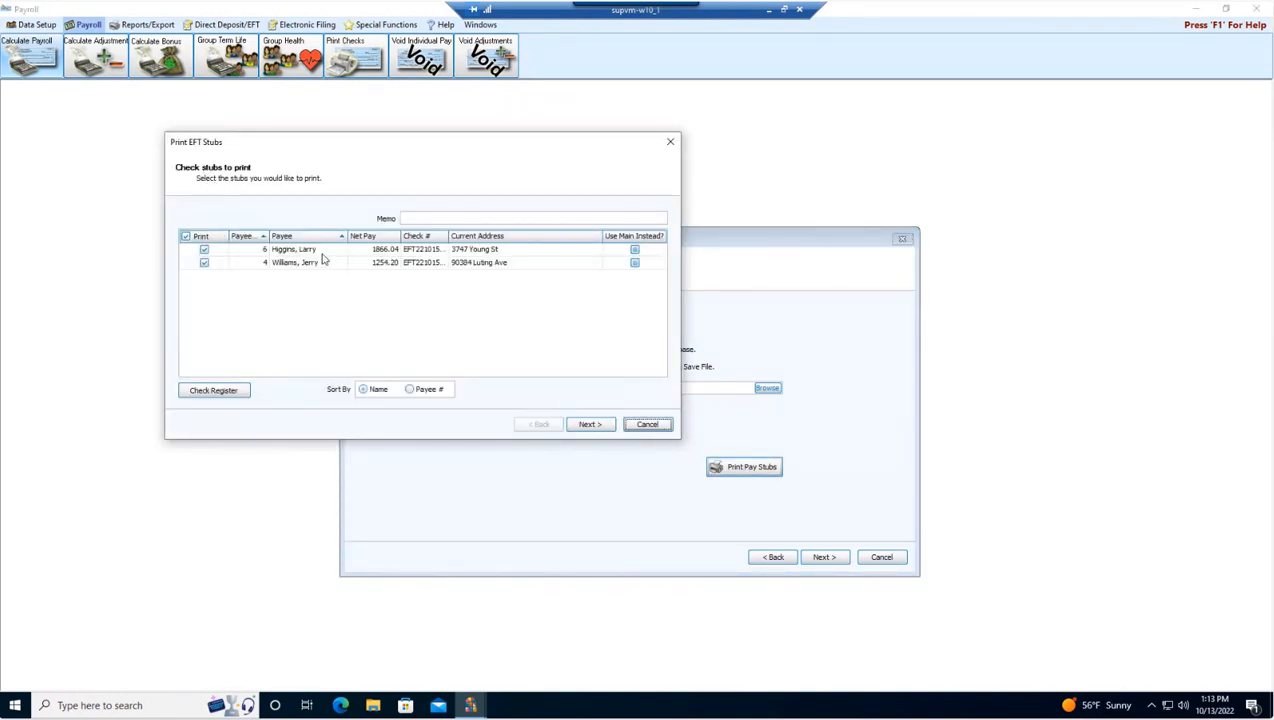
left_click(585, 427)
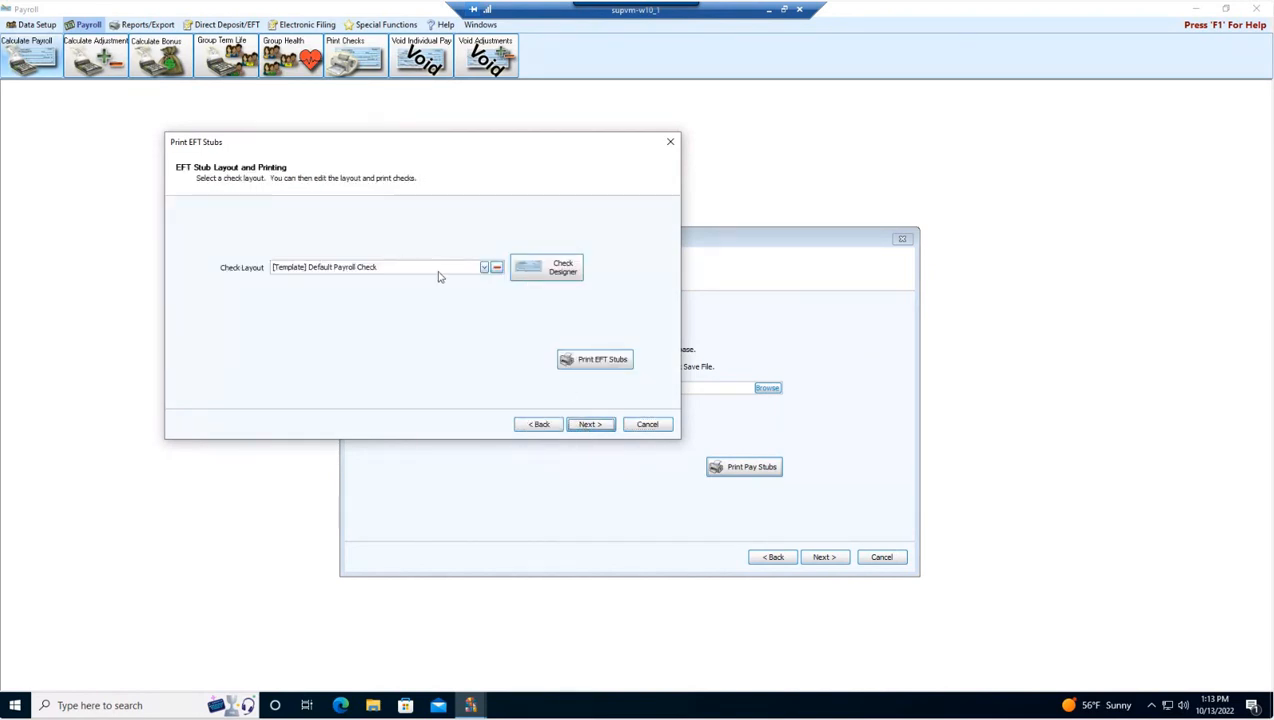
left_click(484, 268)
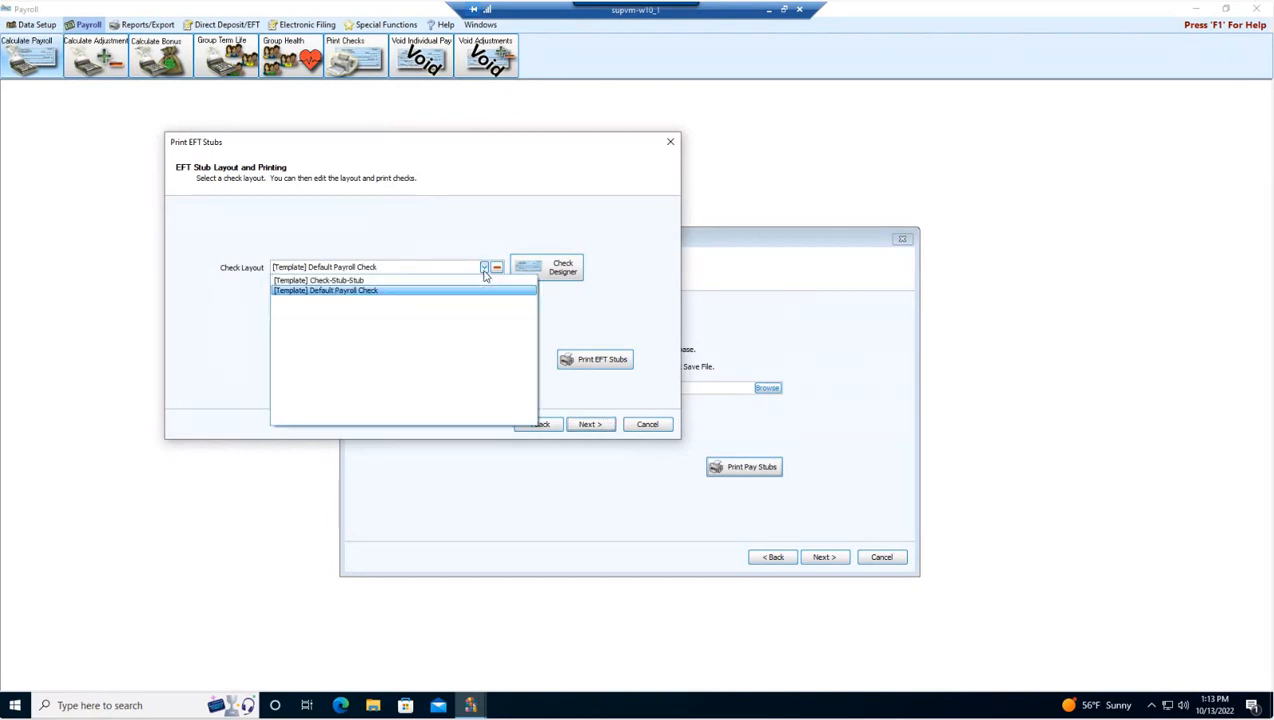
left_click(349, 293)
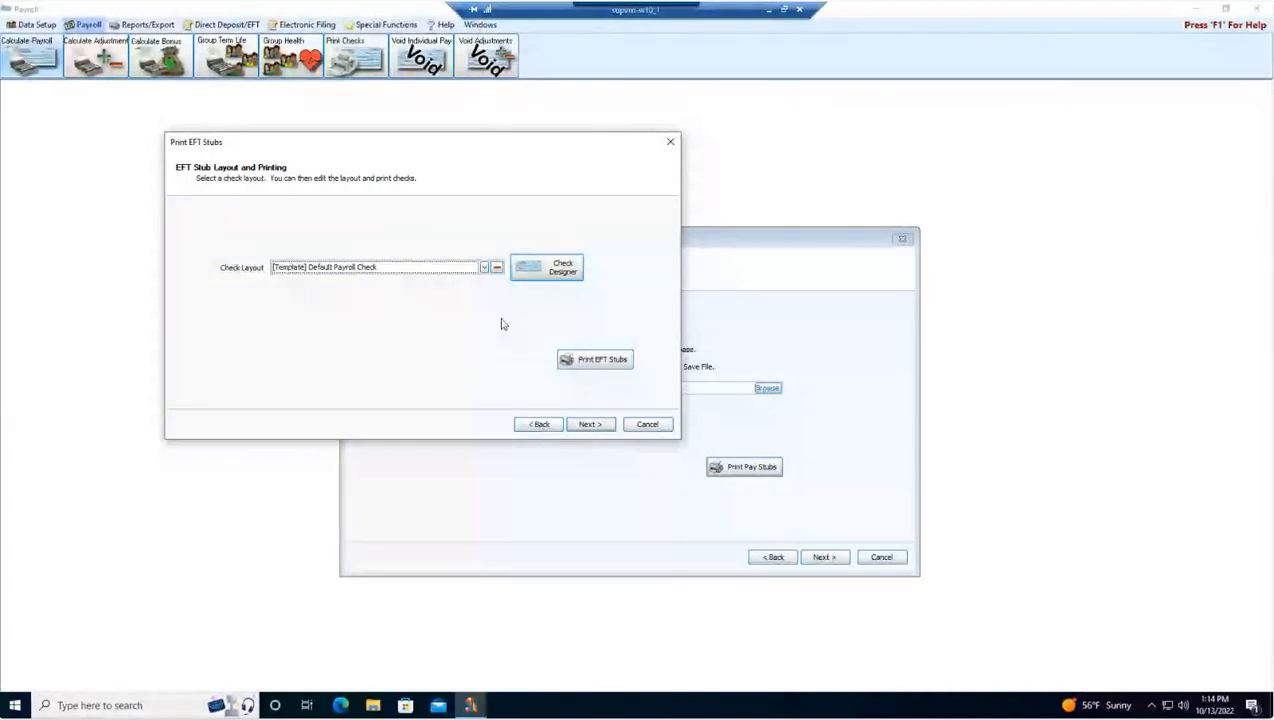
left_click(598, 362)
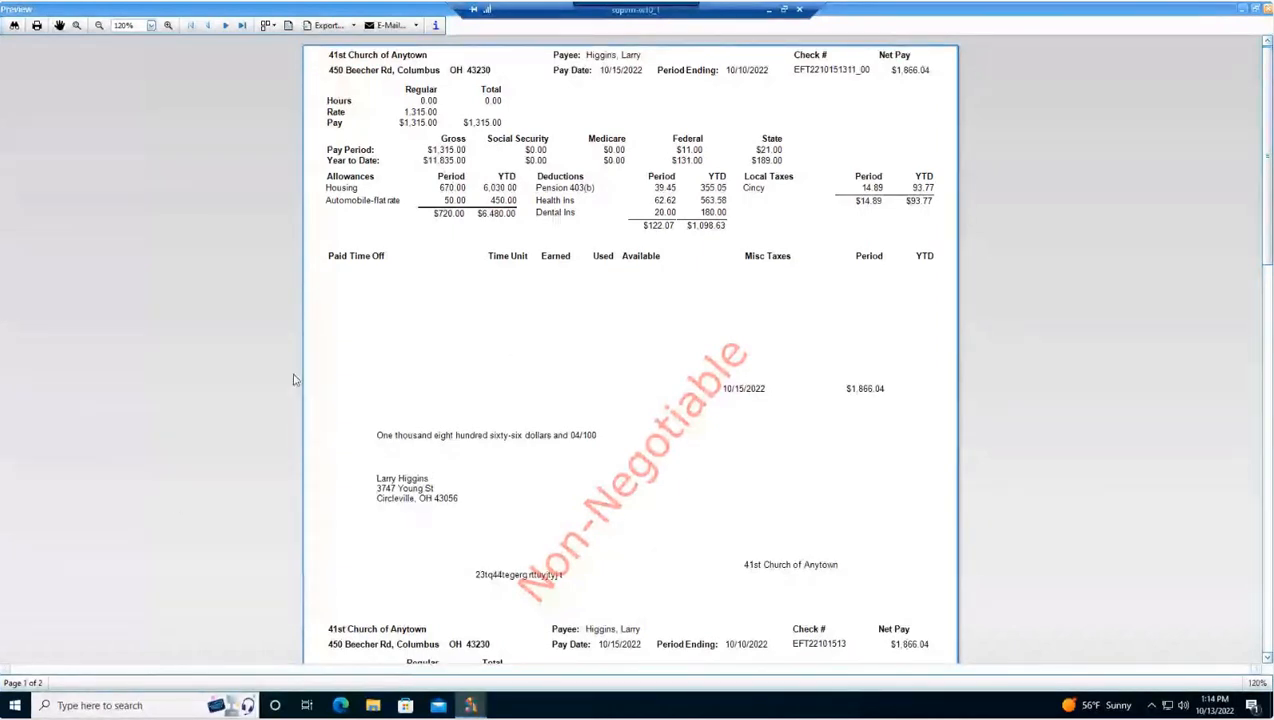
Step: Print the EFT stubs, close the preview and finish the stub printing wizard
left_click(36, 26)
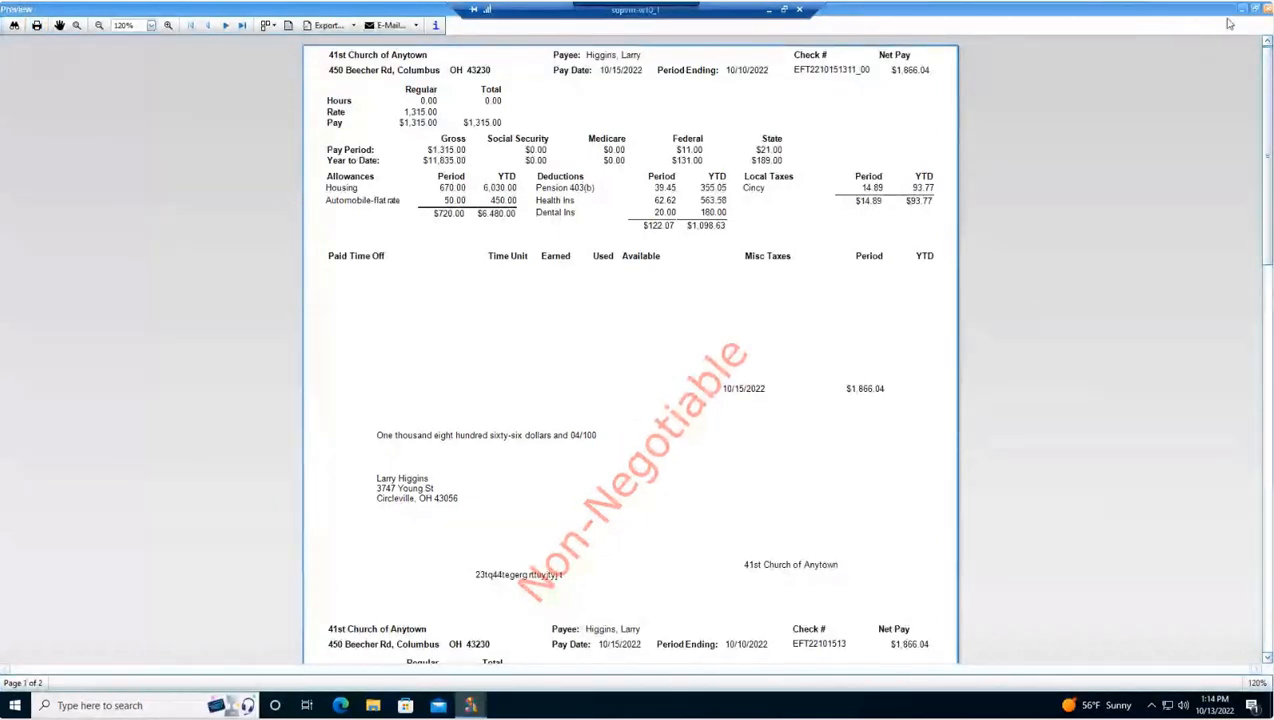
left_click(1267, 9)
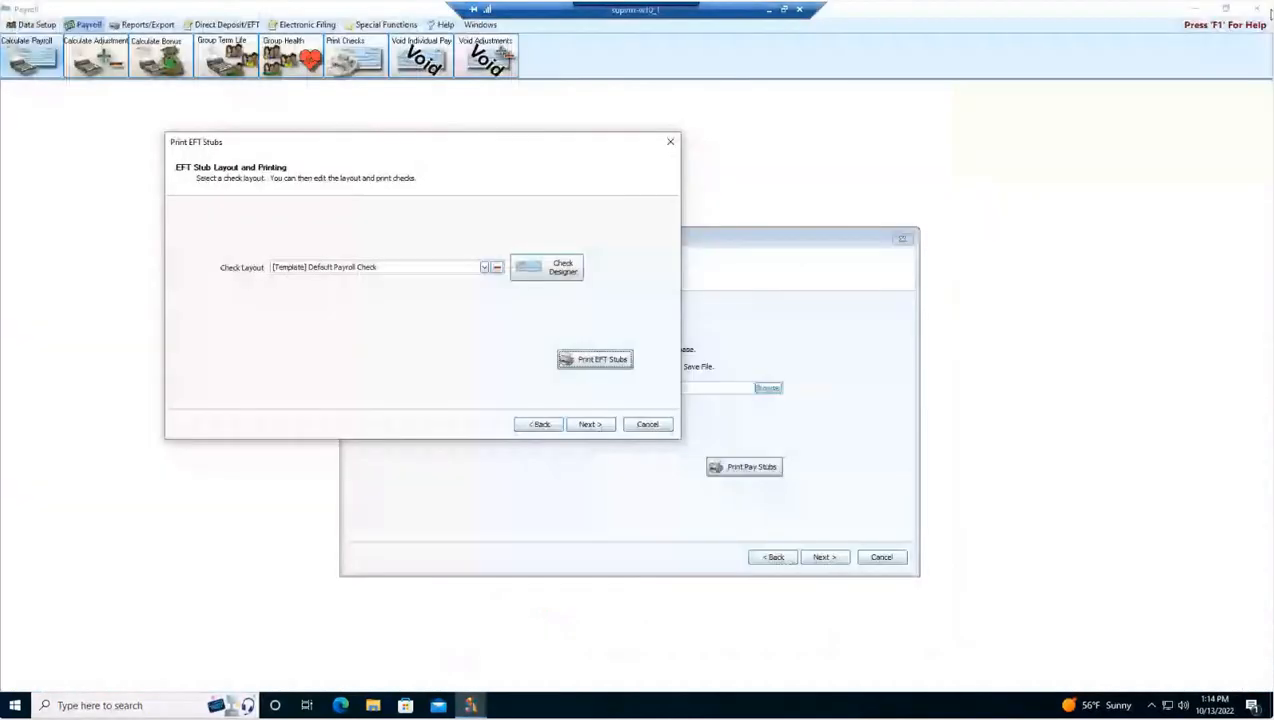
left_click(589, 424)
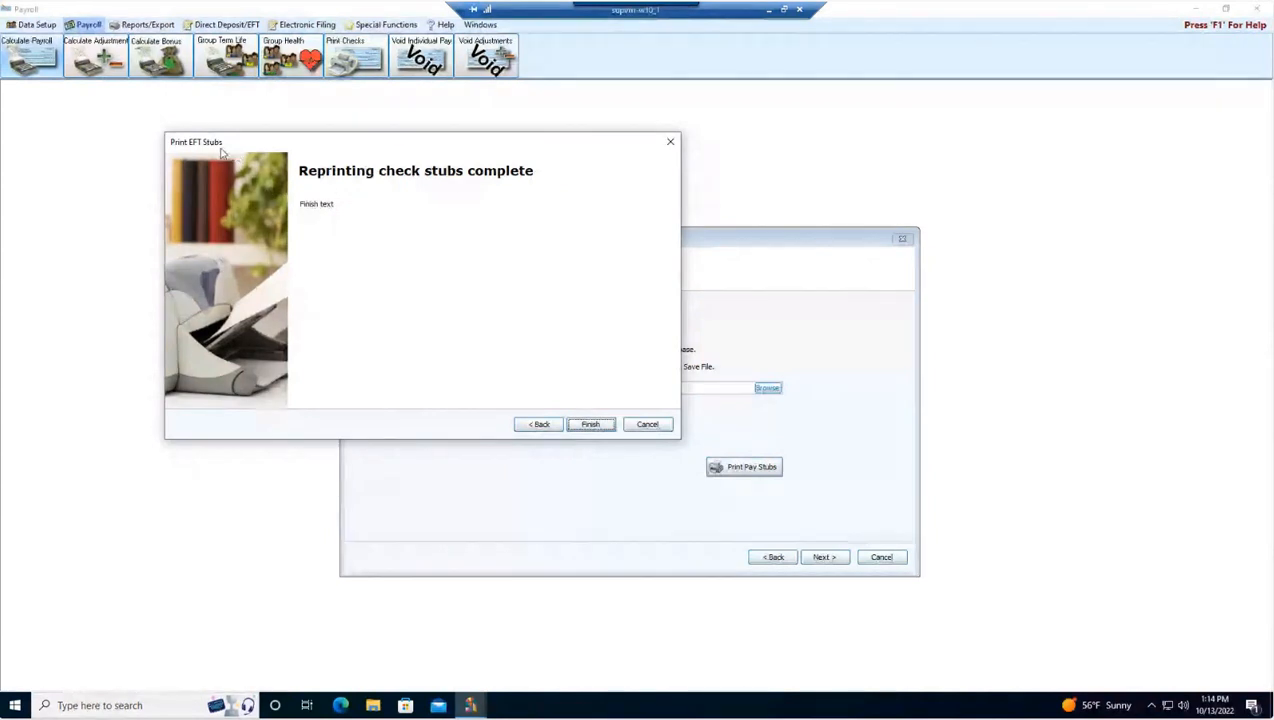
left_click(601, 425)
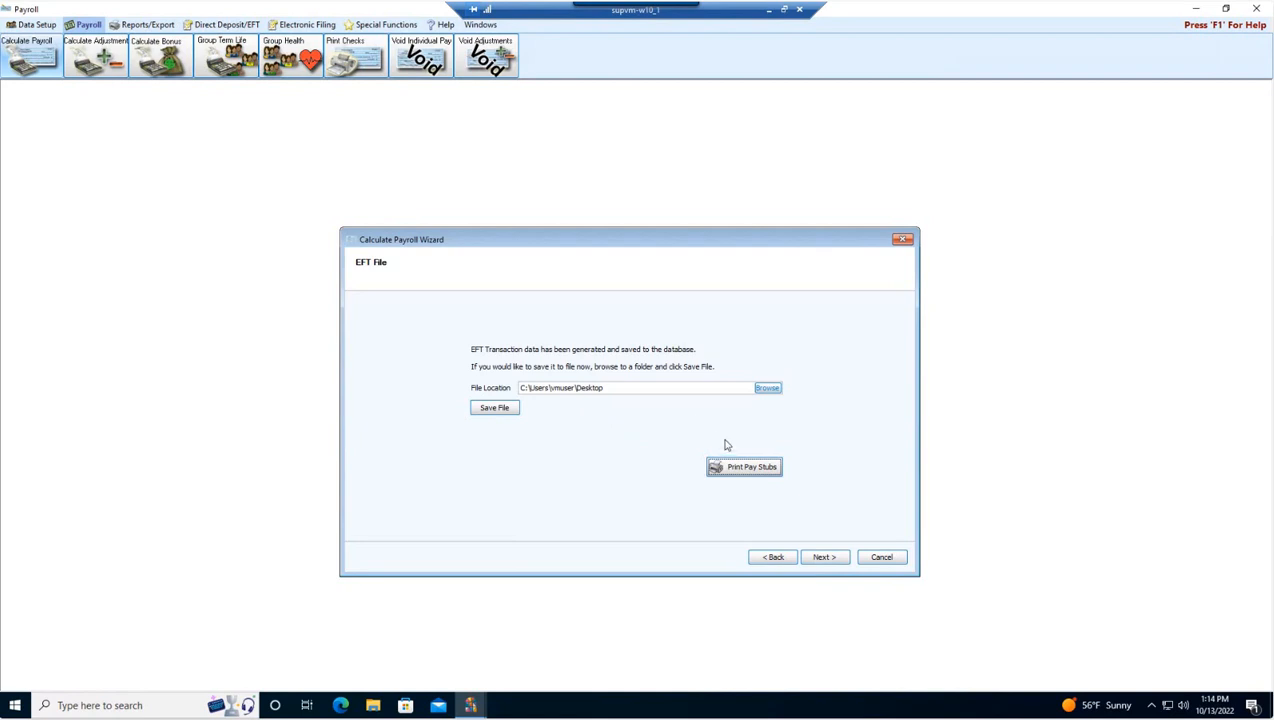
Step: Advance to check printing and set the starting check number to 5784
left_click(830, 558)
left_click_drag(337, 149, 533, 220)
left_click(480, 288)
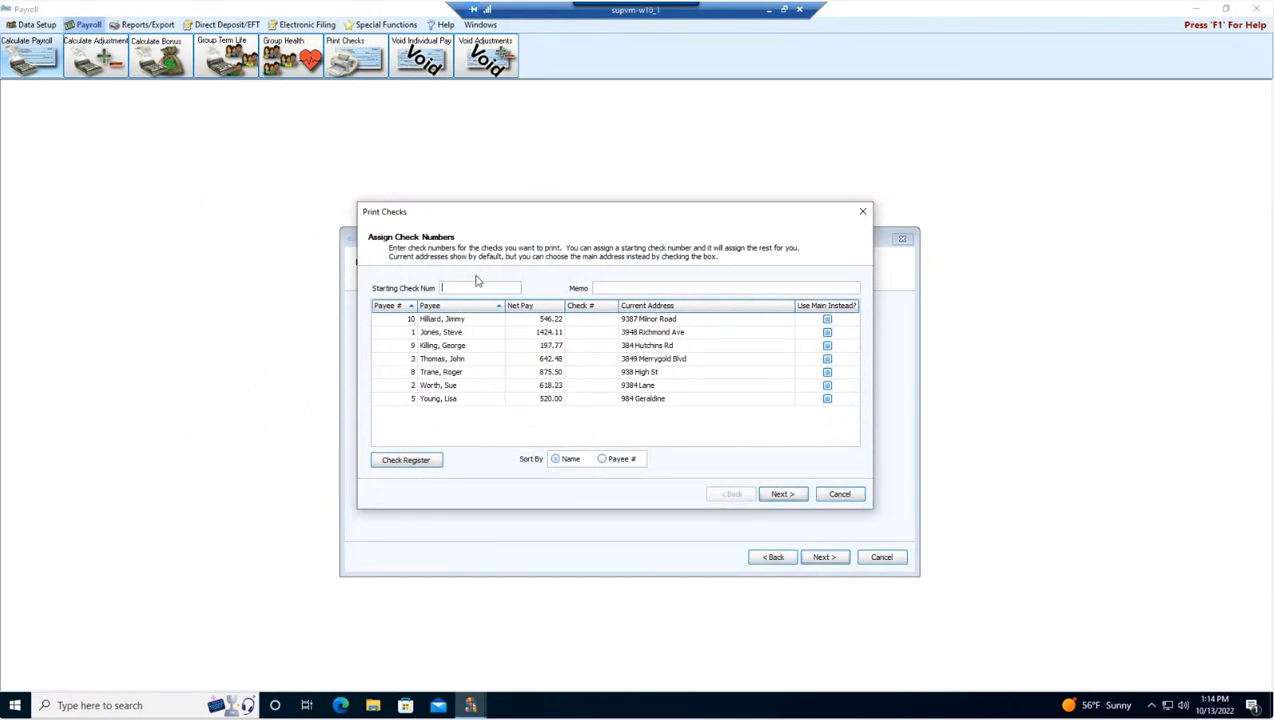
type("5784")
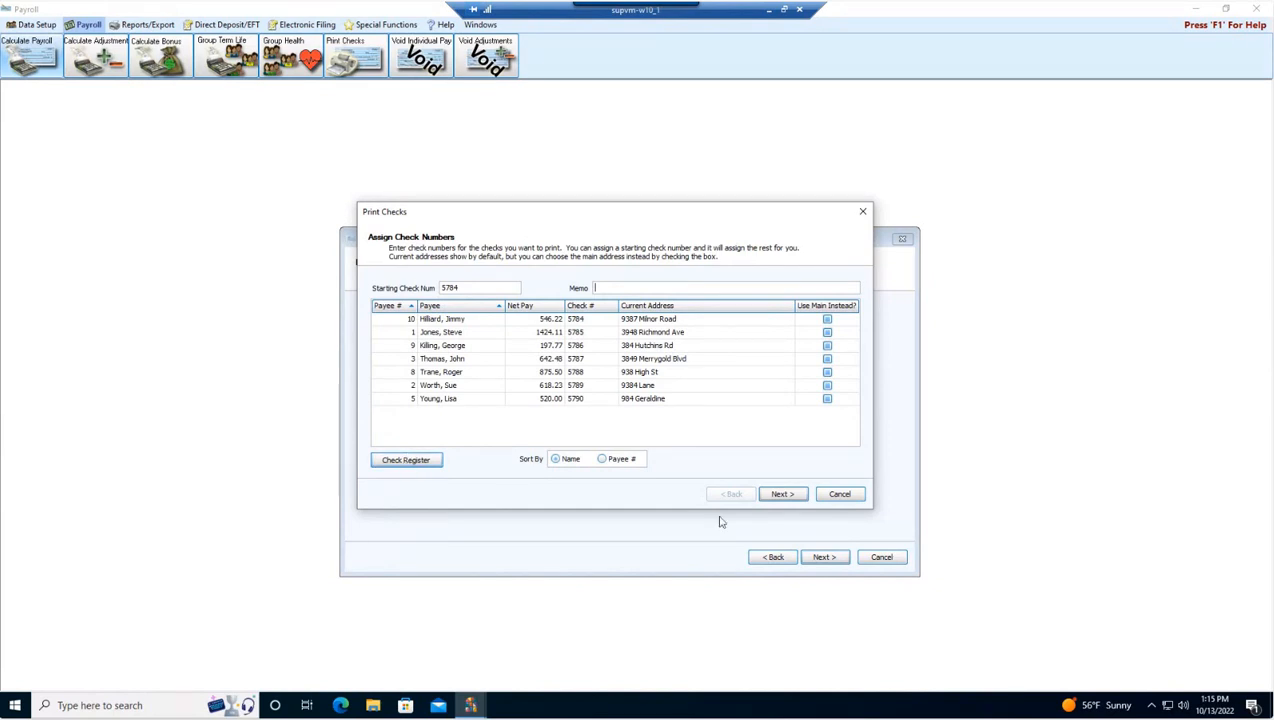
left_click(783, 494)
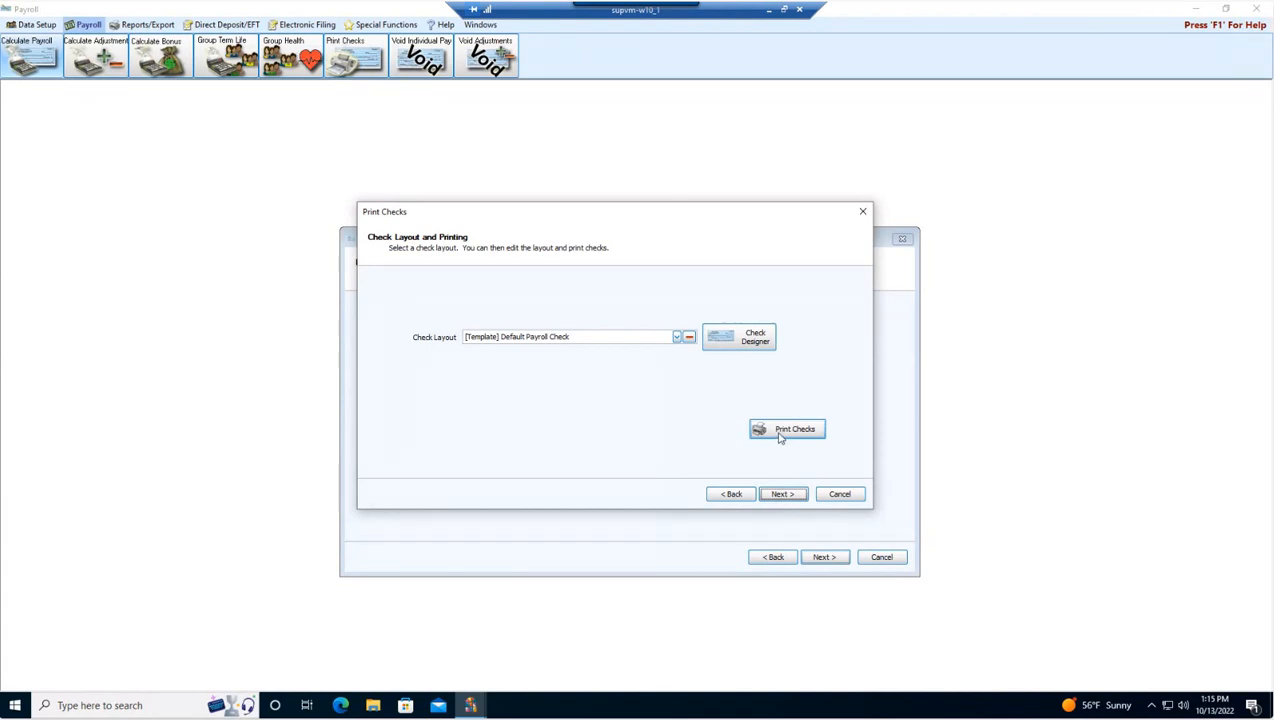
Step: Open the Check Designer to examine the default payroll check layout, then close it
left_click(740, 342)
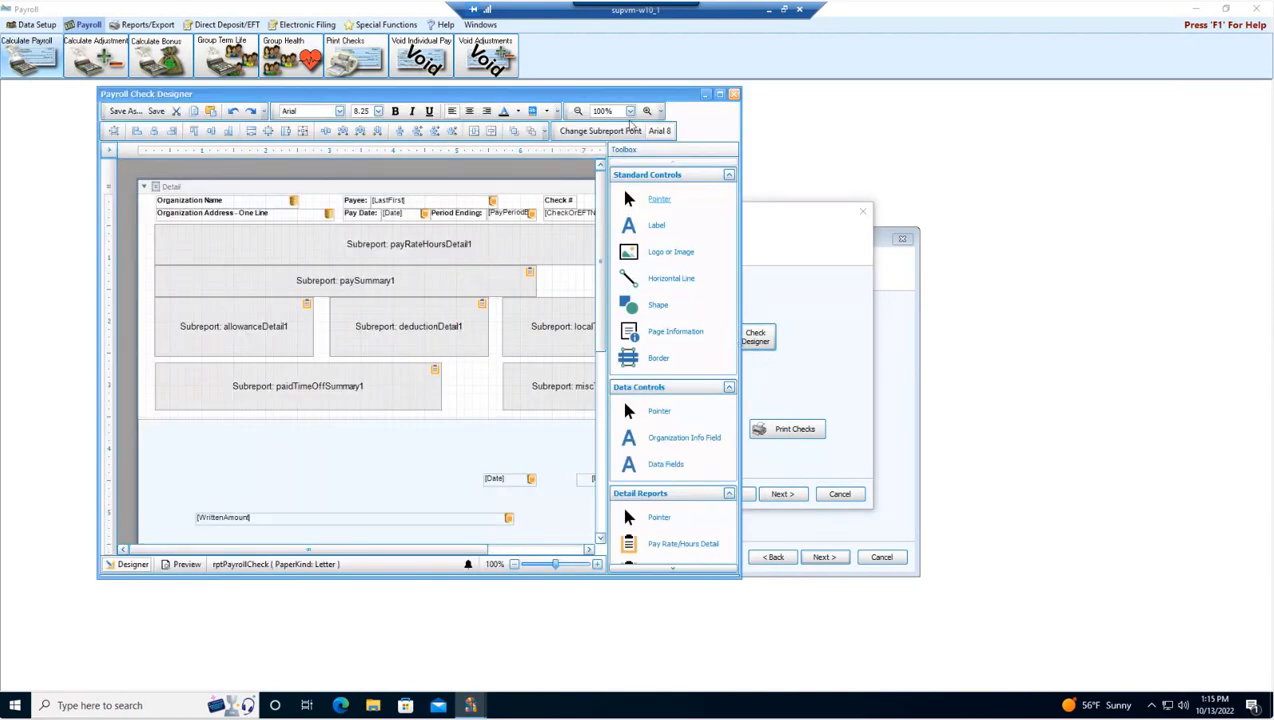
left_click_drag(741, 141, 899, 141)
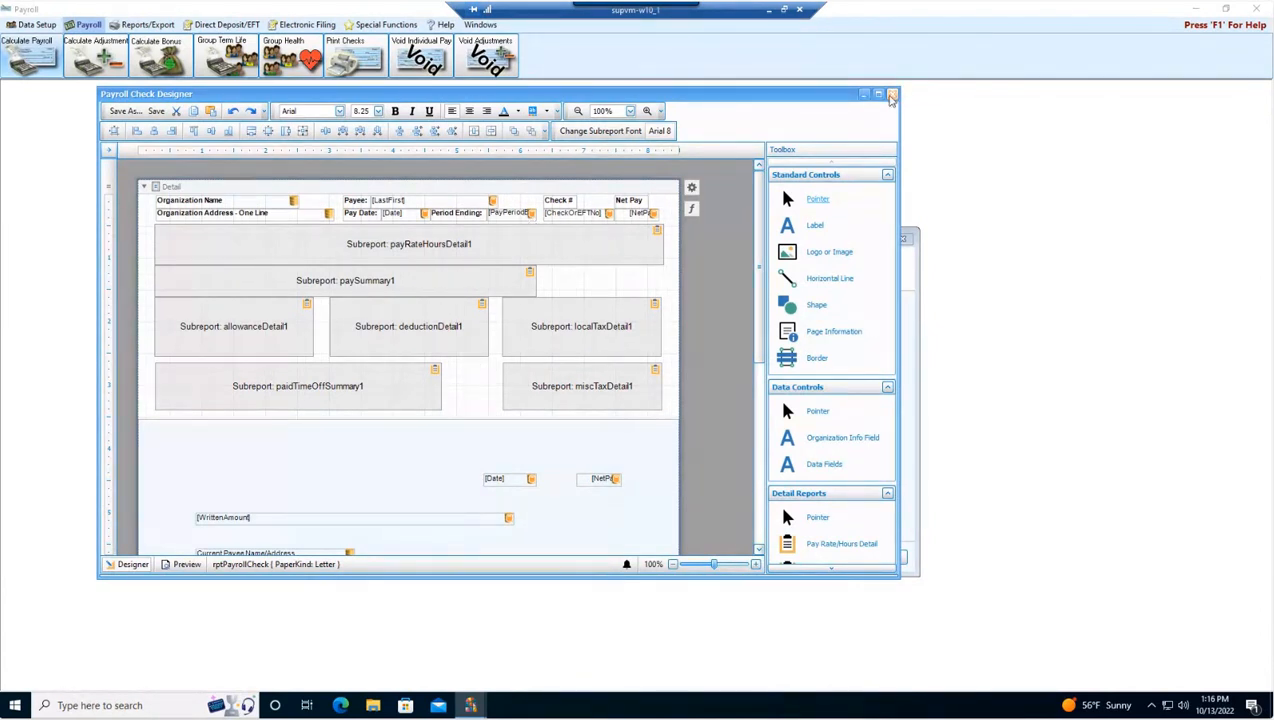
left_click(891, 96)
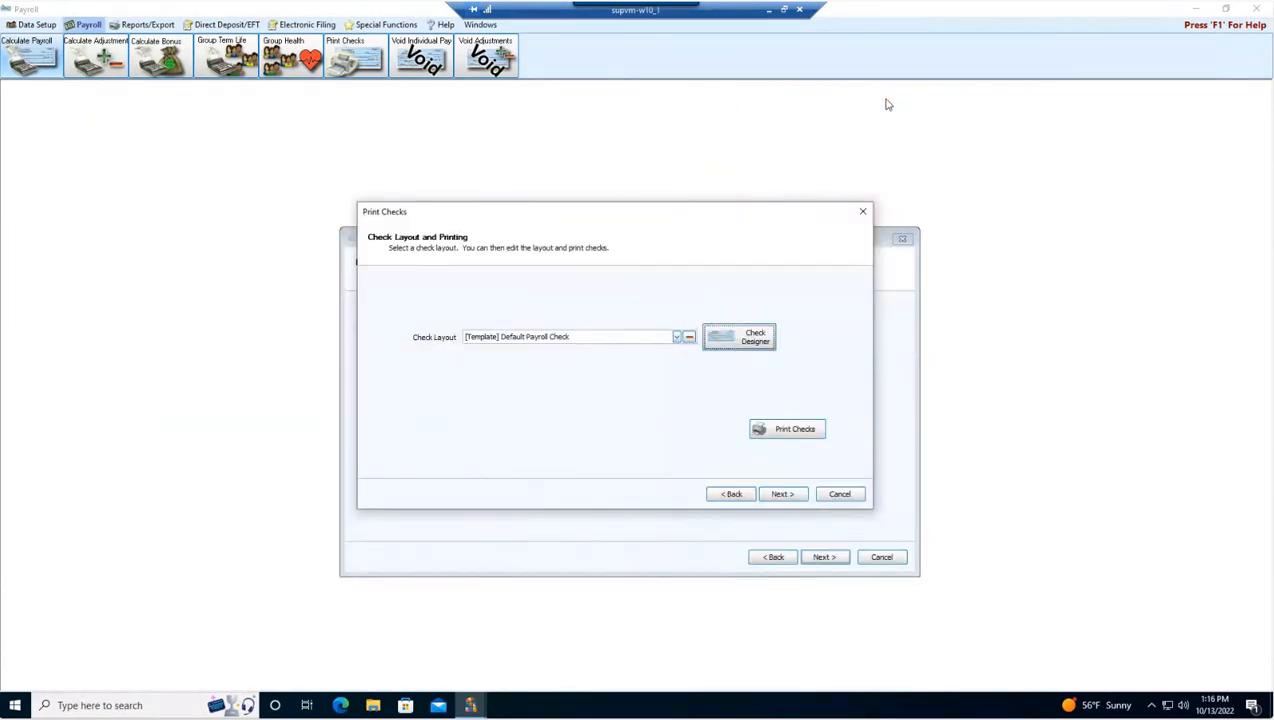
Step: Preview the checks, print them to the selected printer and close the preview
left_click(780, 433)
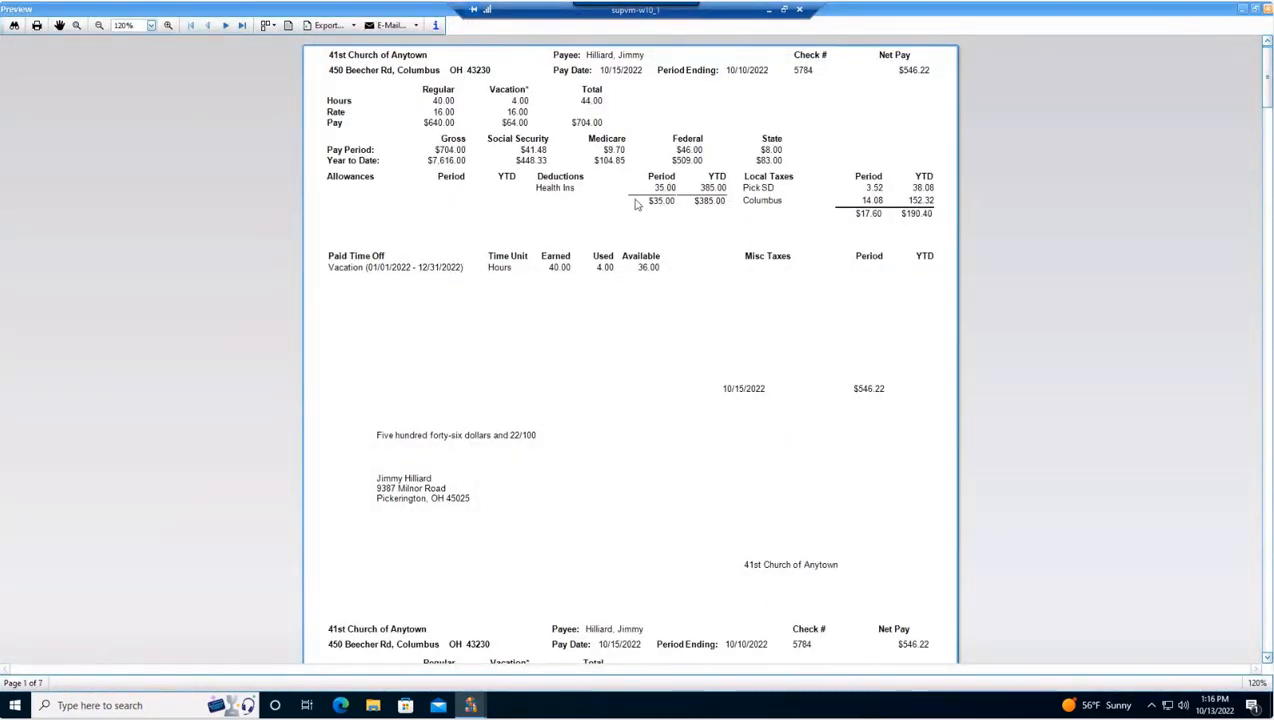
left_click(37, 27)
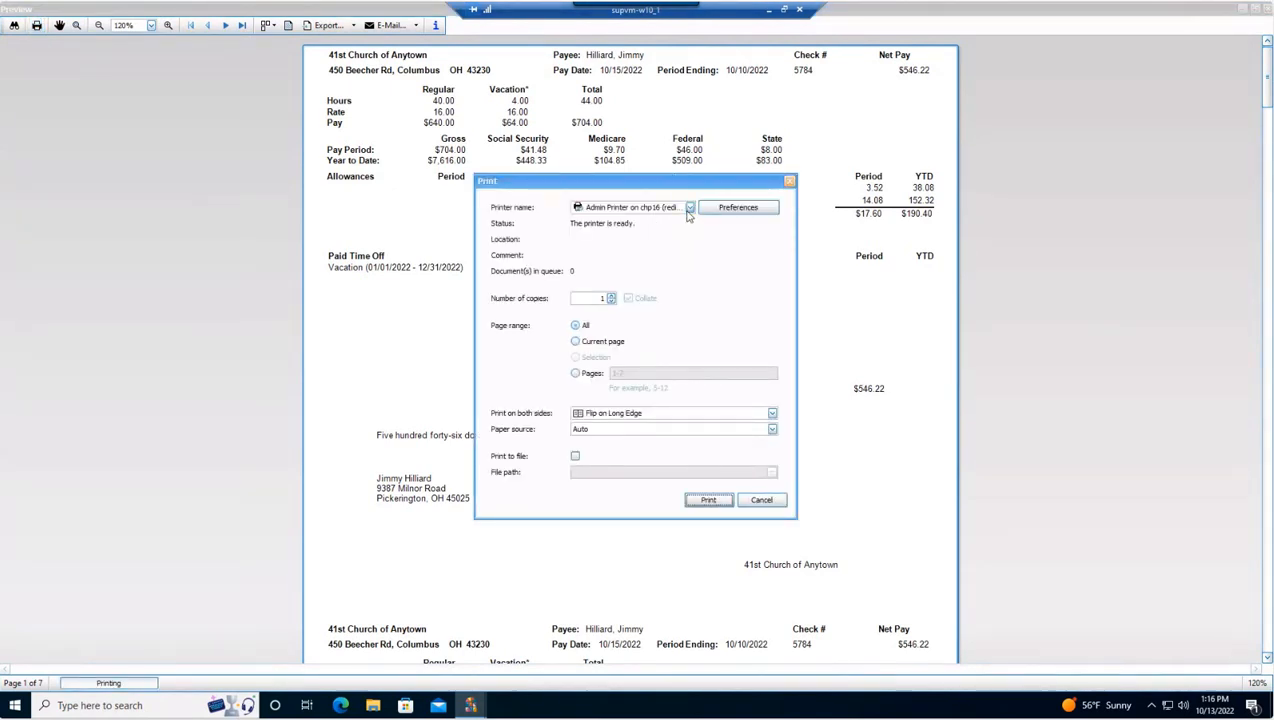
left_click(689, 207)
left_click(614, 322)
left_click(725, 503)
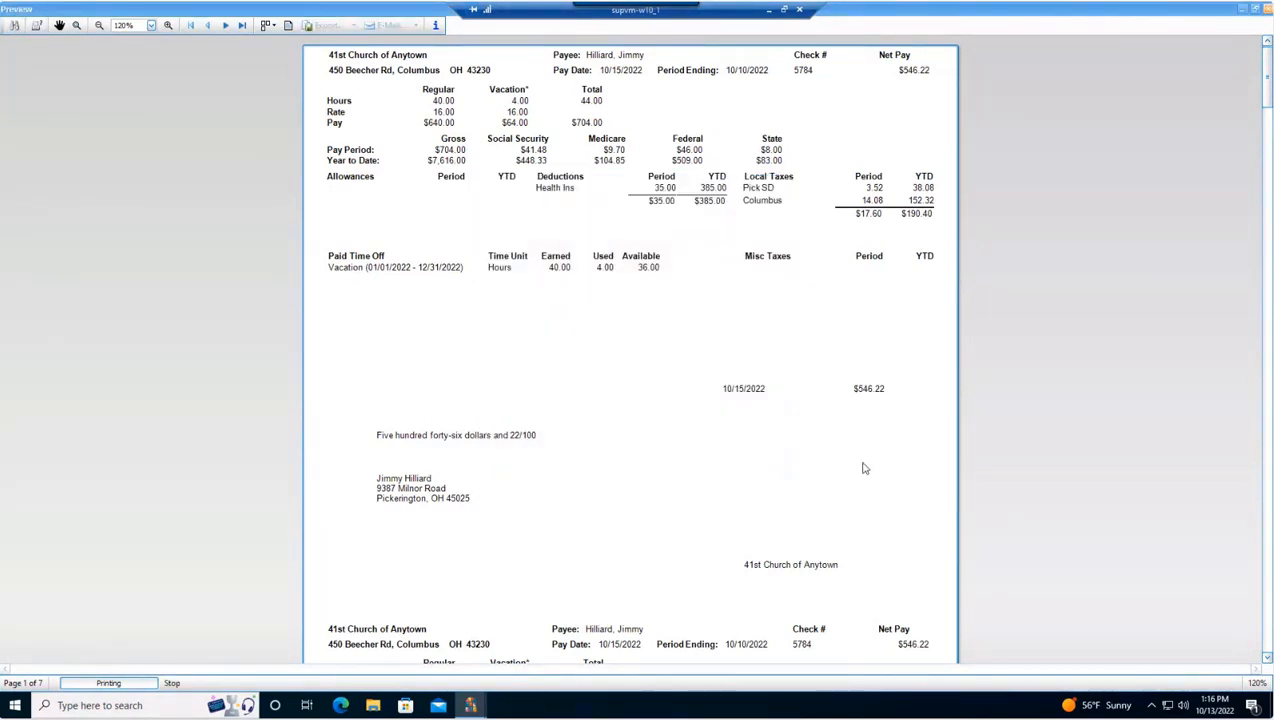
left_click(845, 516)
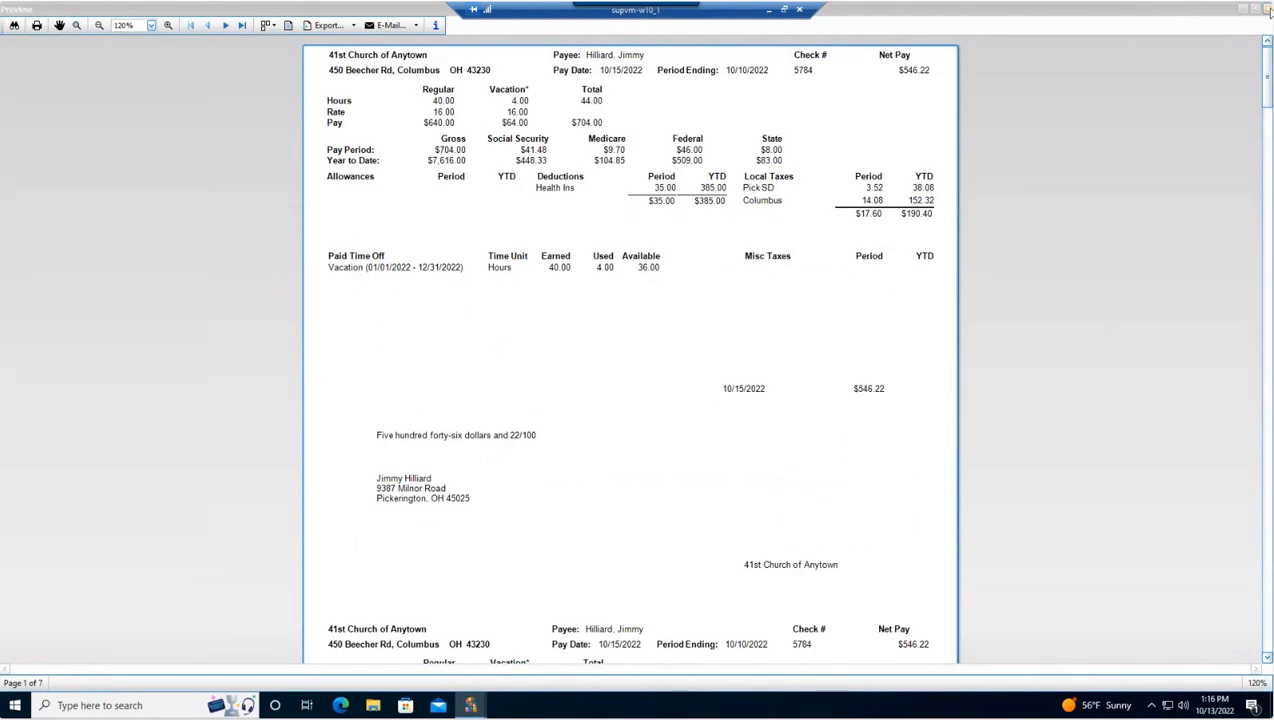
left_click(1268, 9)
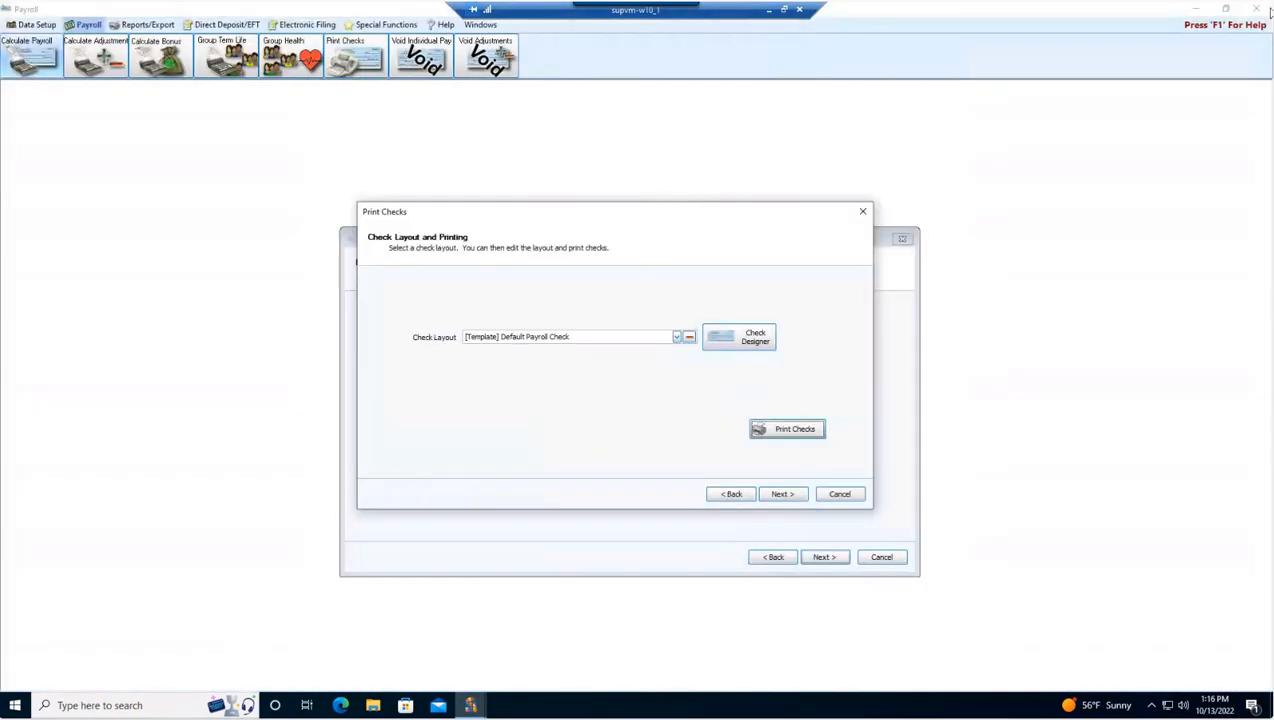
Step: Confirm all checks printed correctly, then finish the check printing and the payroll wizard
left_click(782, 497)
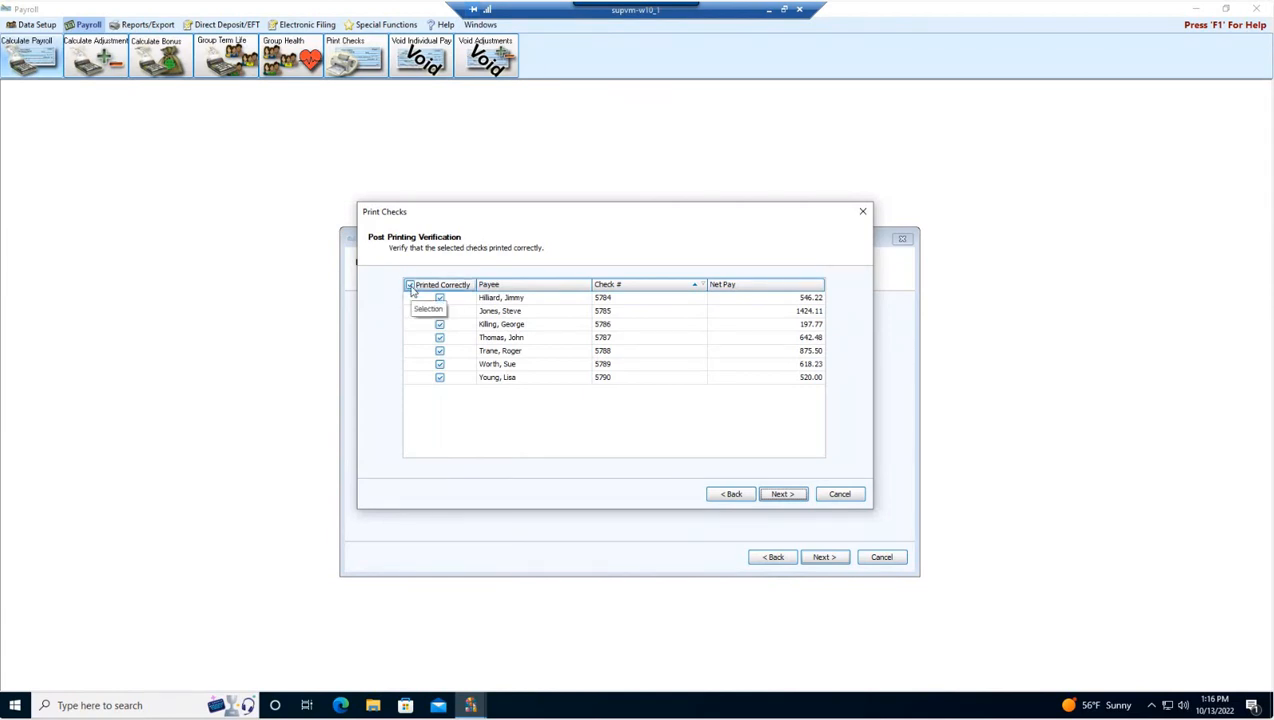
left_click(440, 377)
left_click(440, 364)
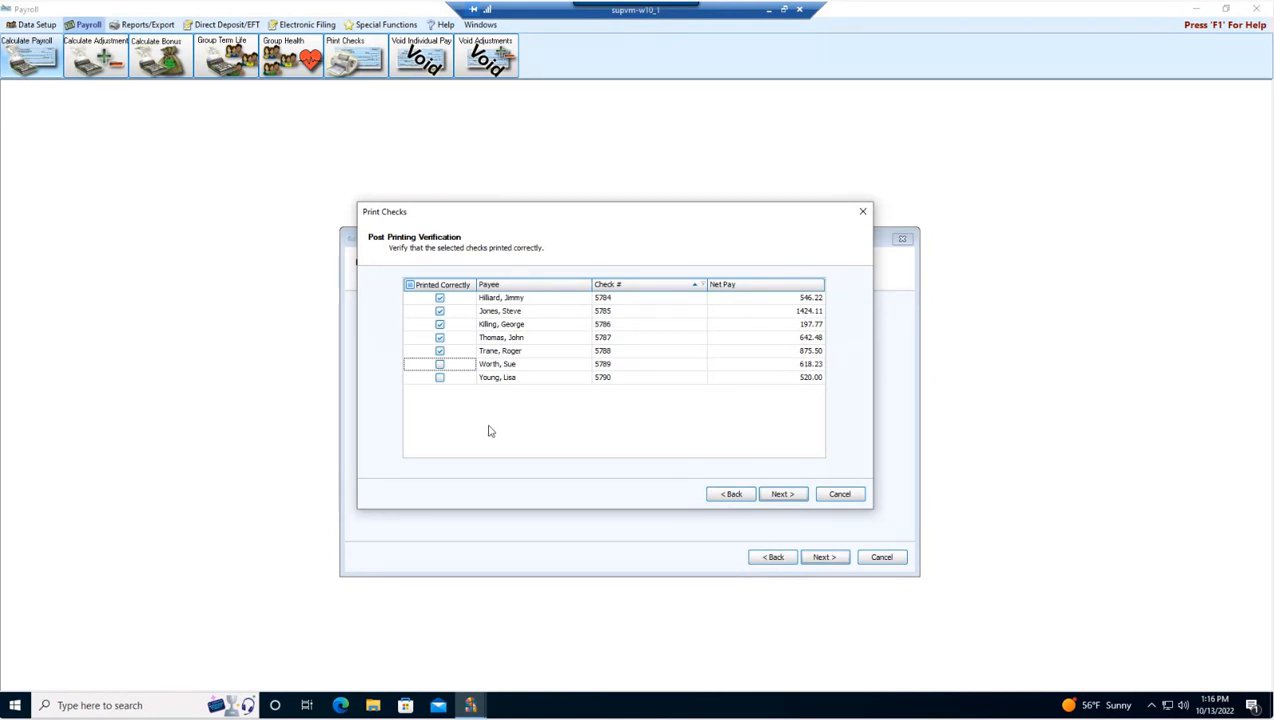
left_click(439, 364)
left_click(439, 377)
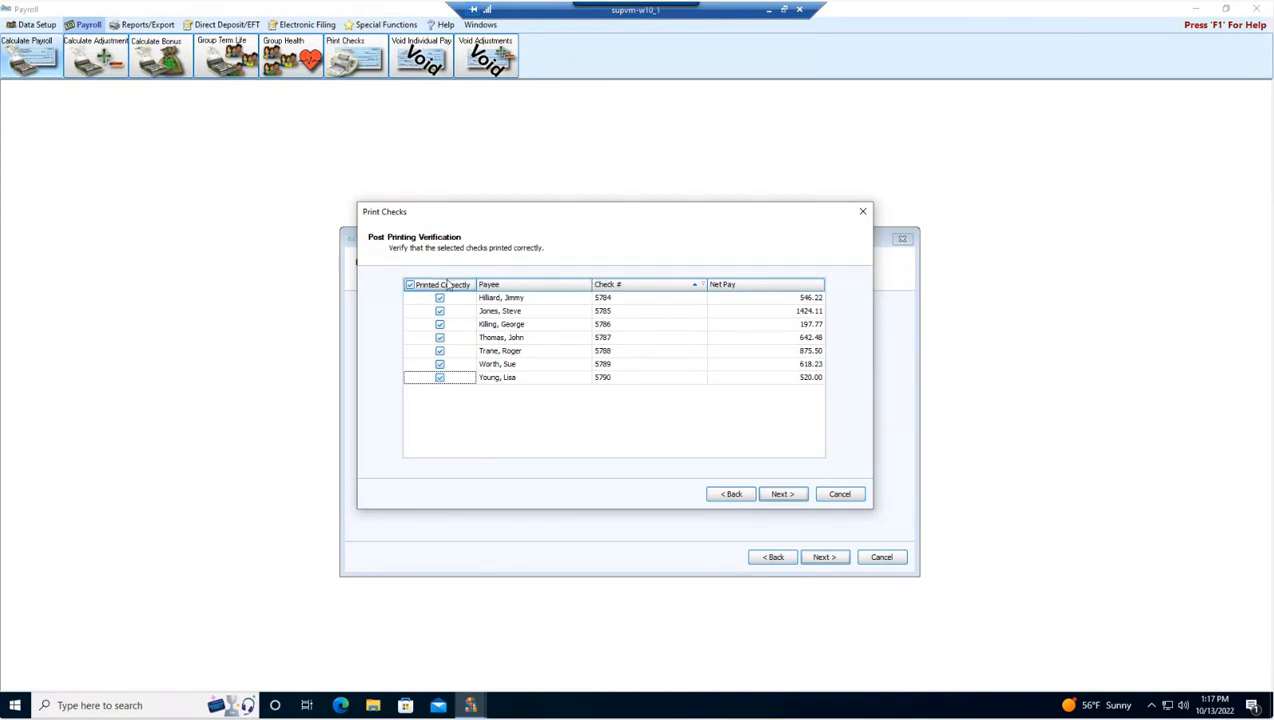
left_click(785, 498)
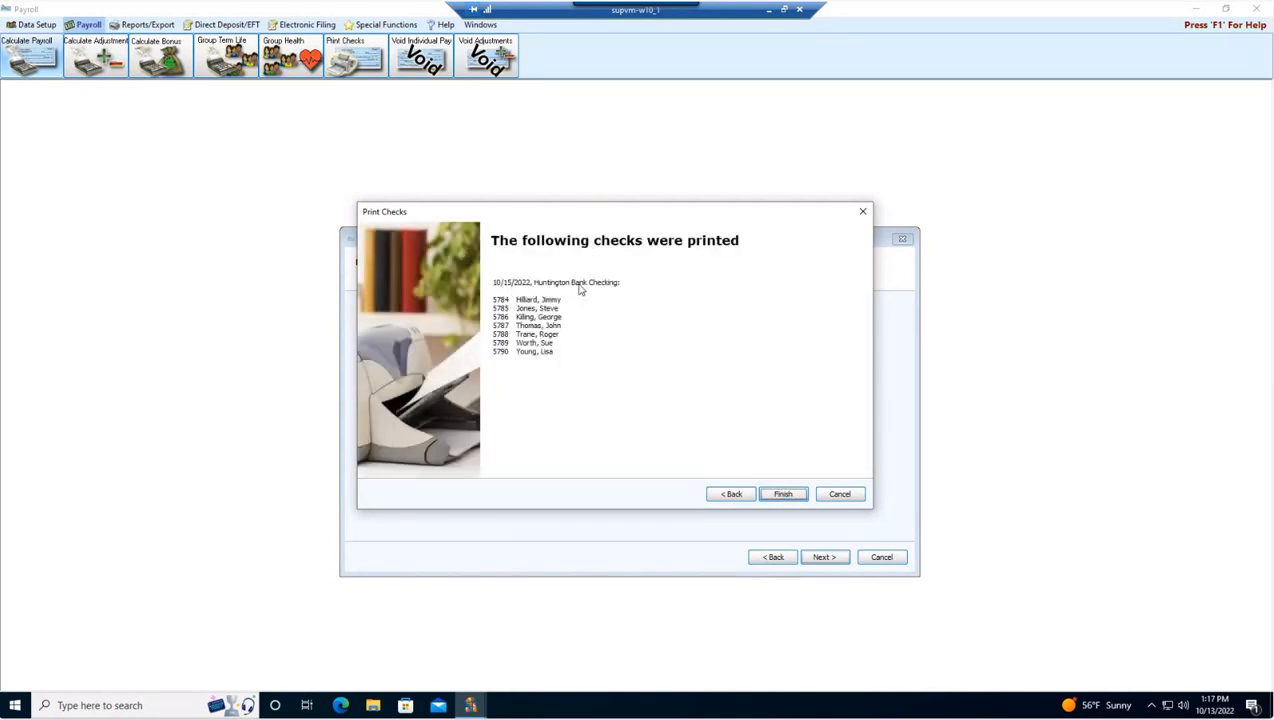
left_click(784, 495)
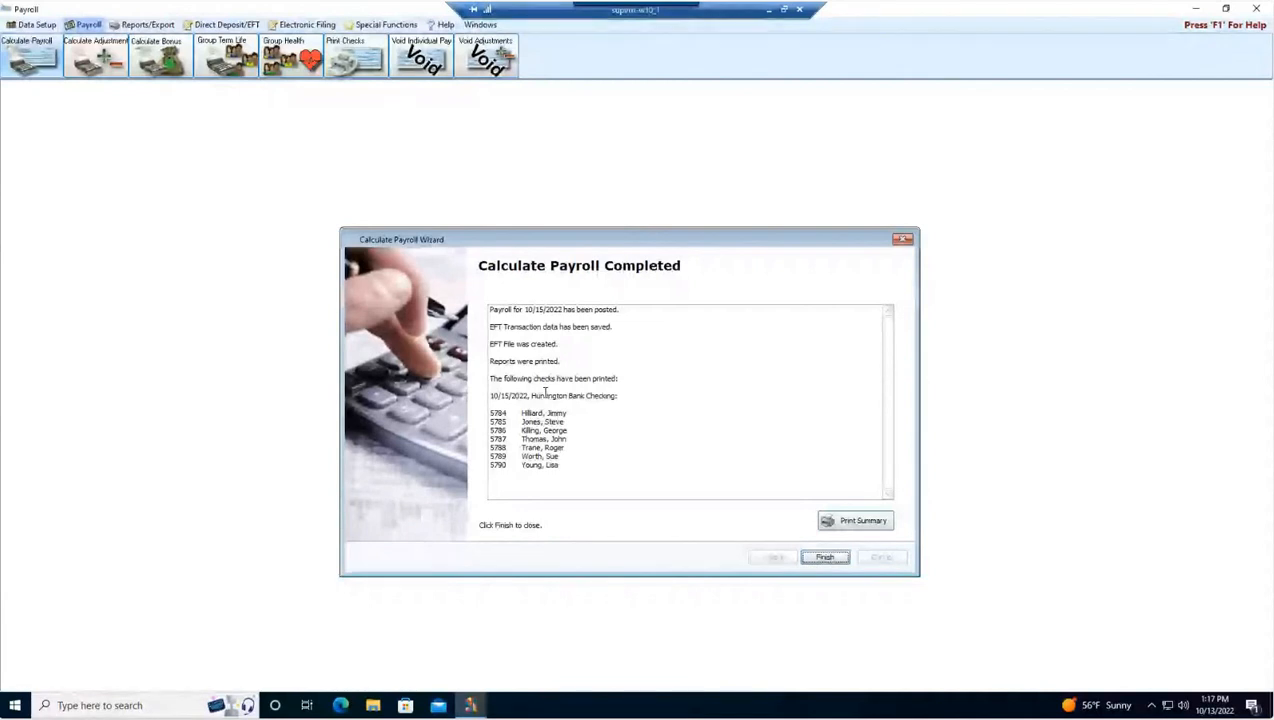
left_click(825, 558)
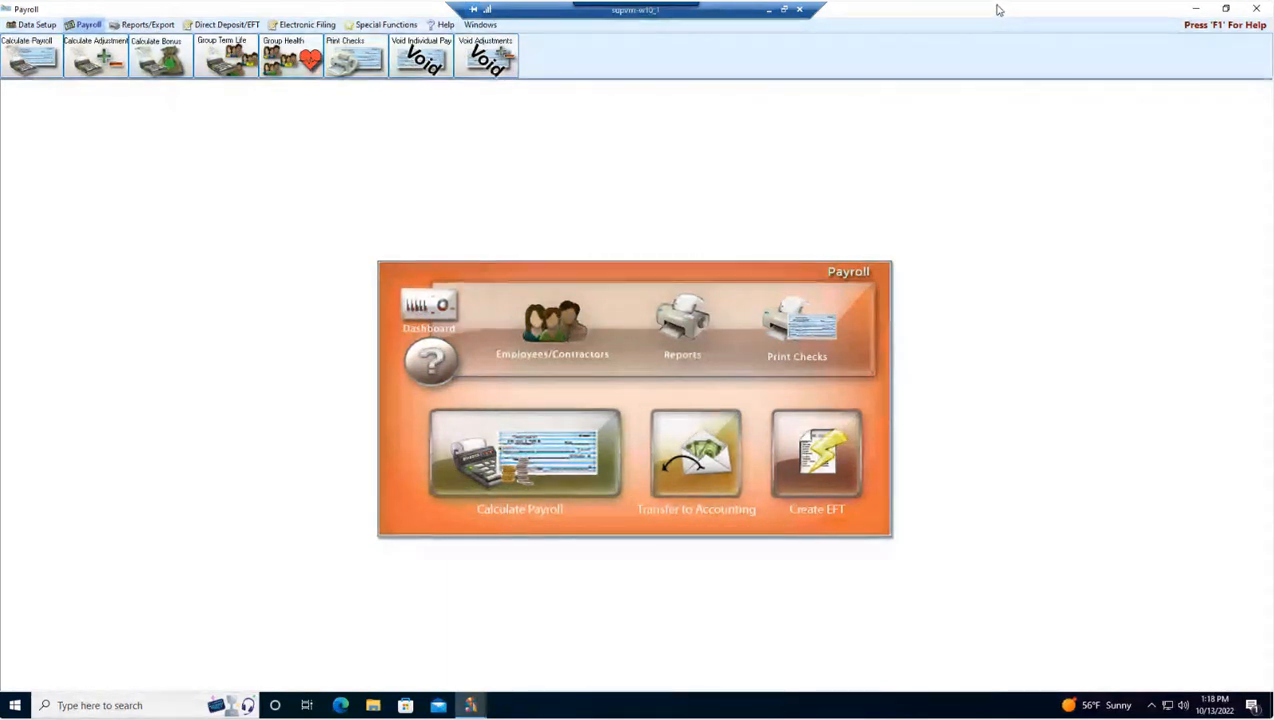
Step: Open Transfer to Accounting and select the 10/15/2022 date to transfer
left_click(386, 25)
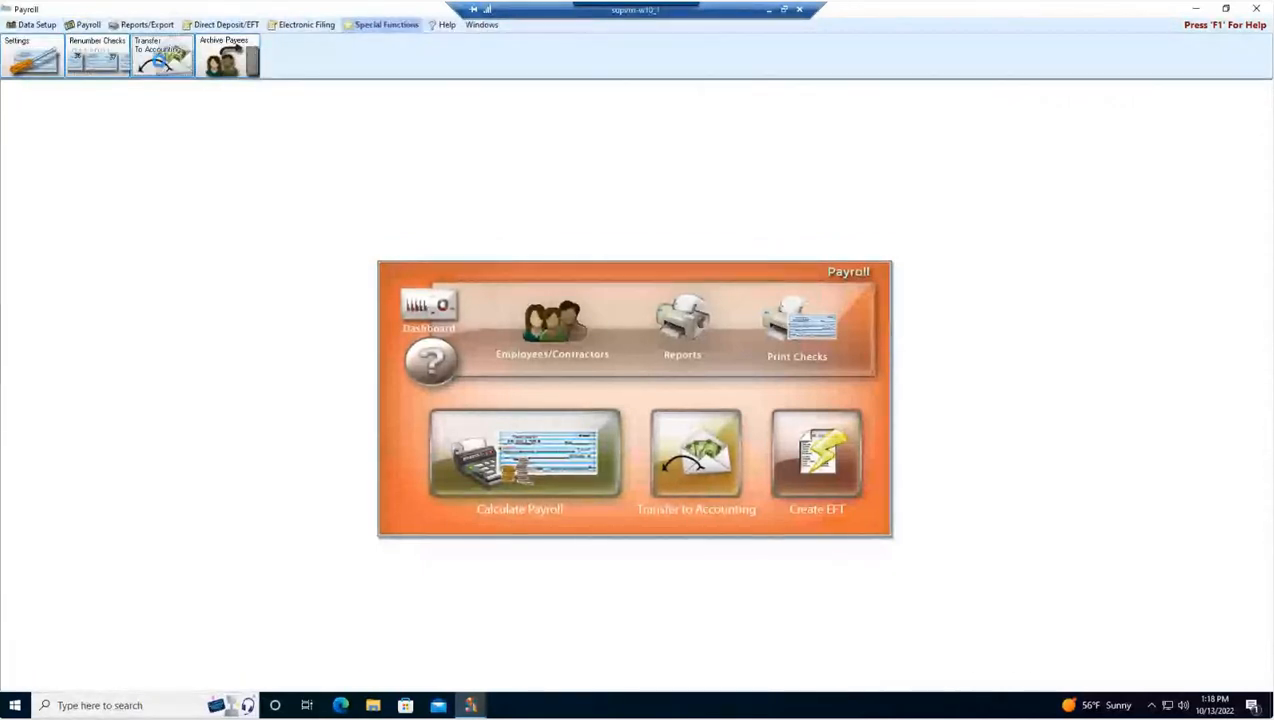
left_click(160, 58)
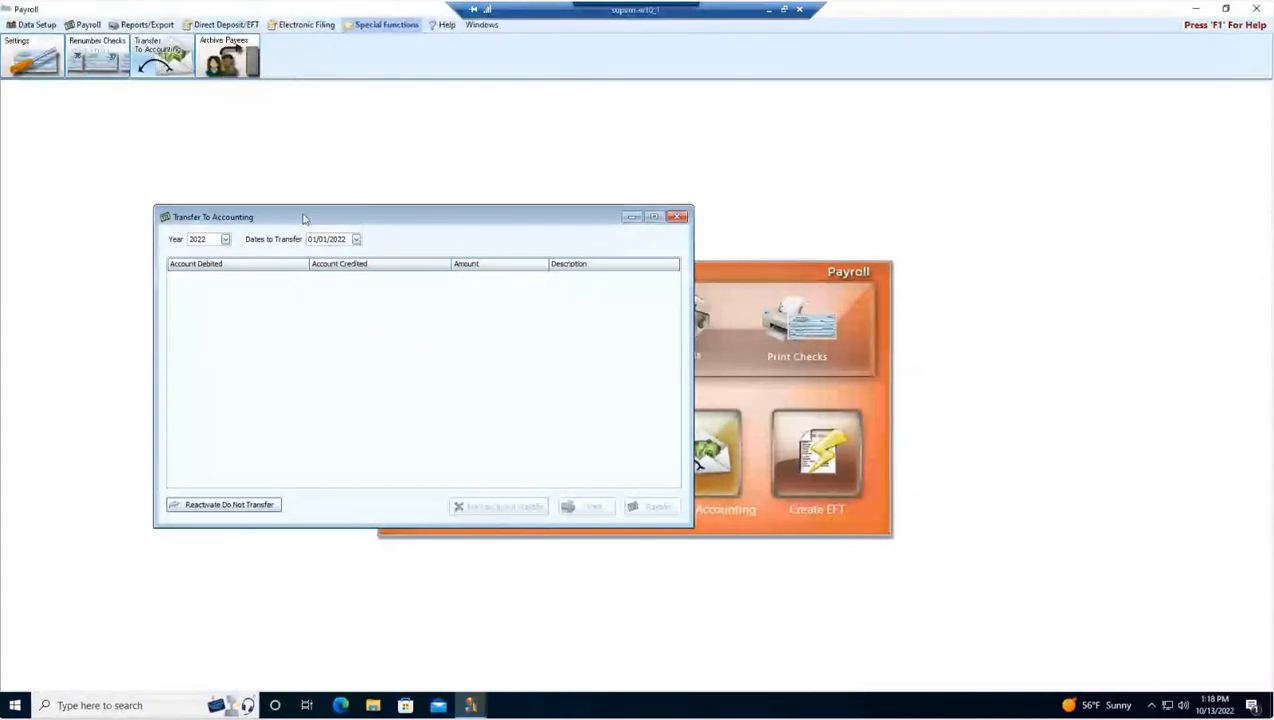
left_click(355, 241)
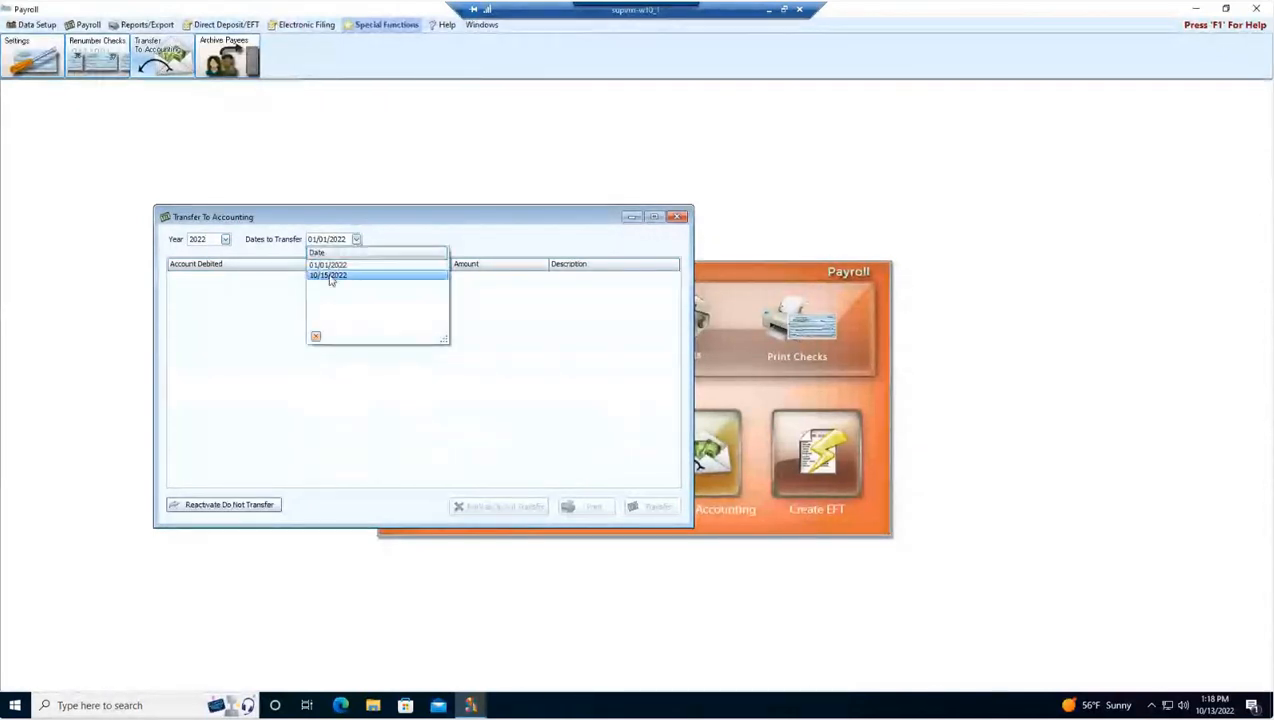
left_click(334, 278)
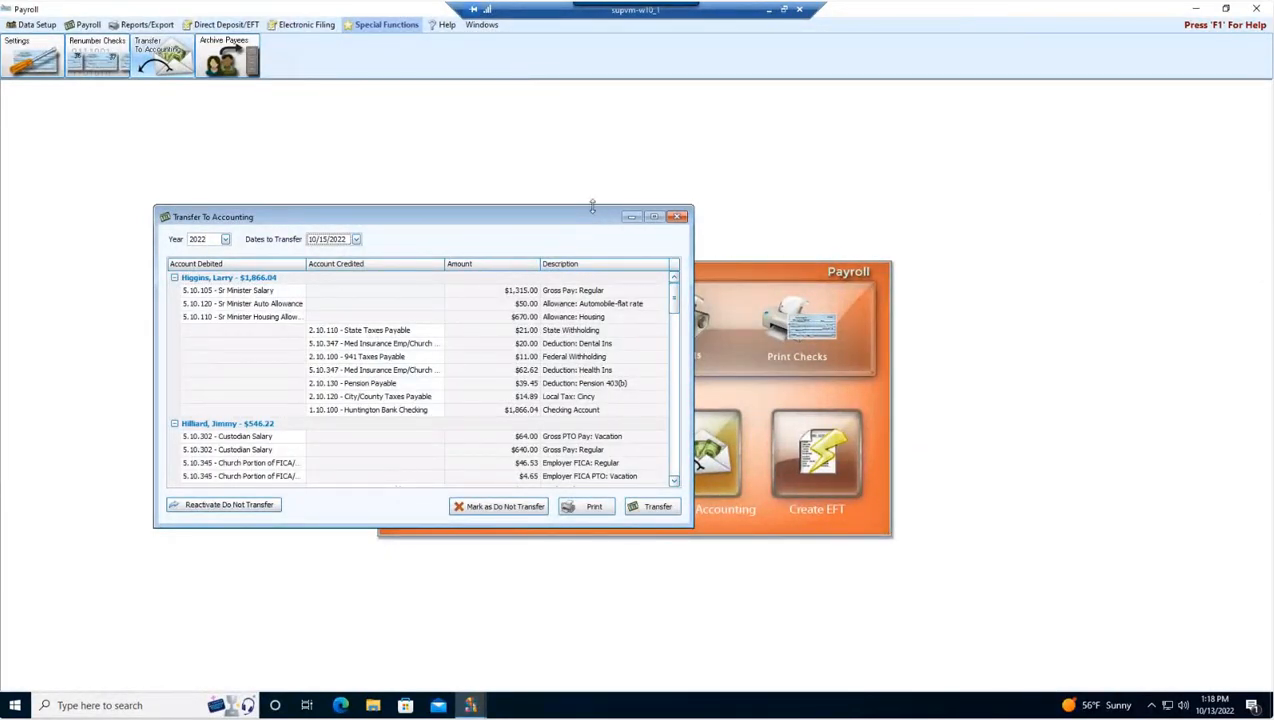
left_click_drag(592, 205, 628, 127)
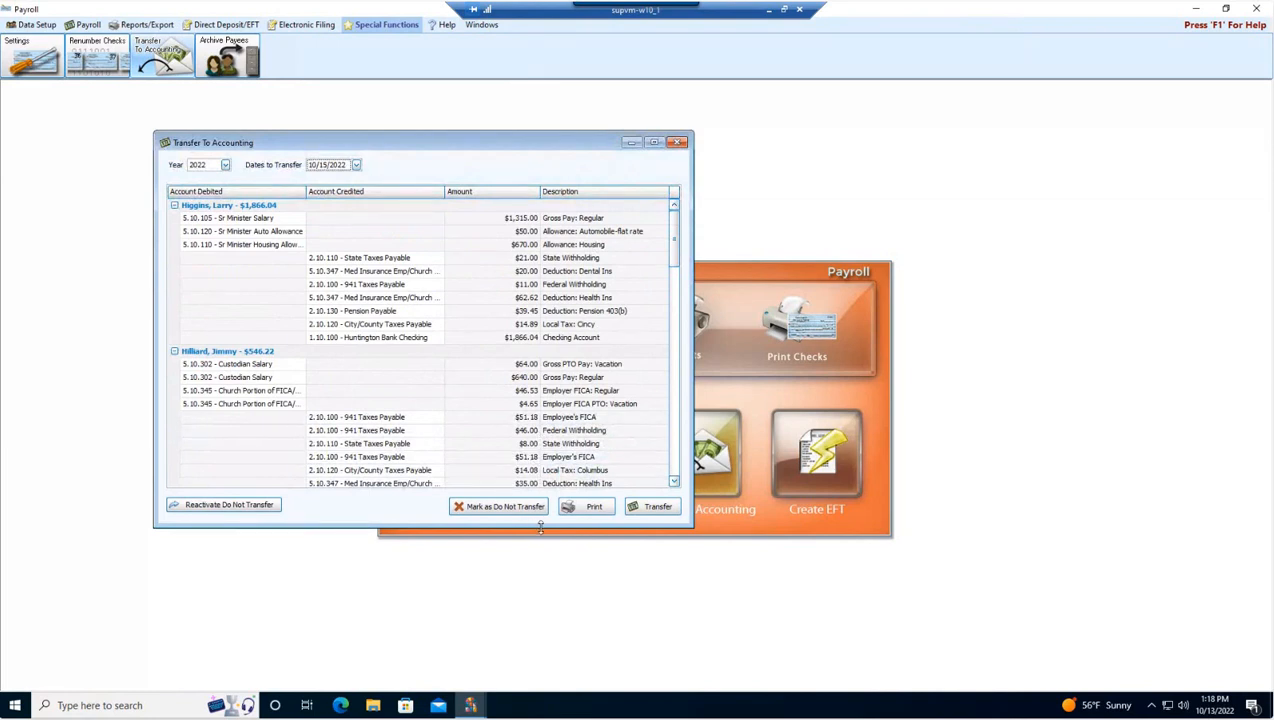
left_click_drag(540, 527, 566, 583)
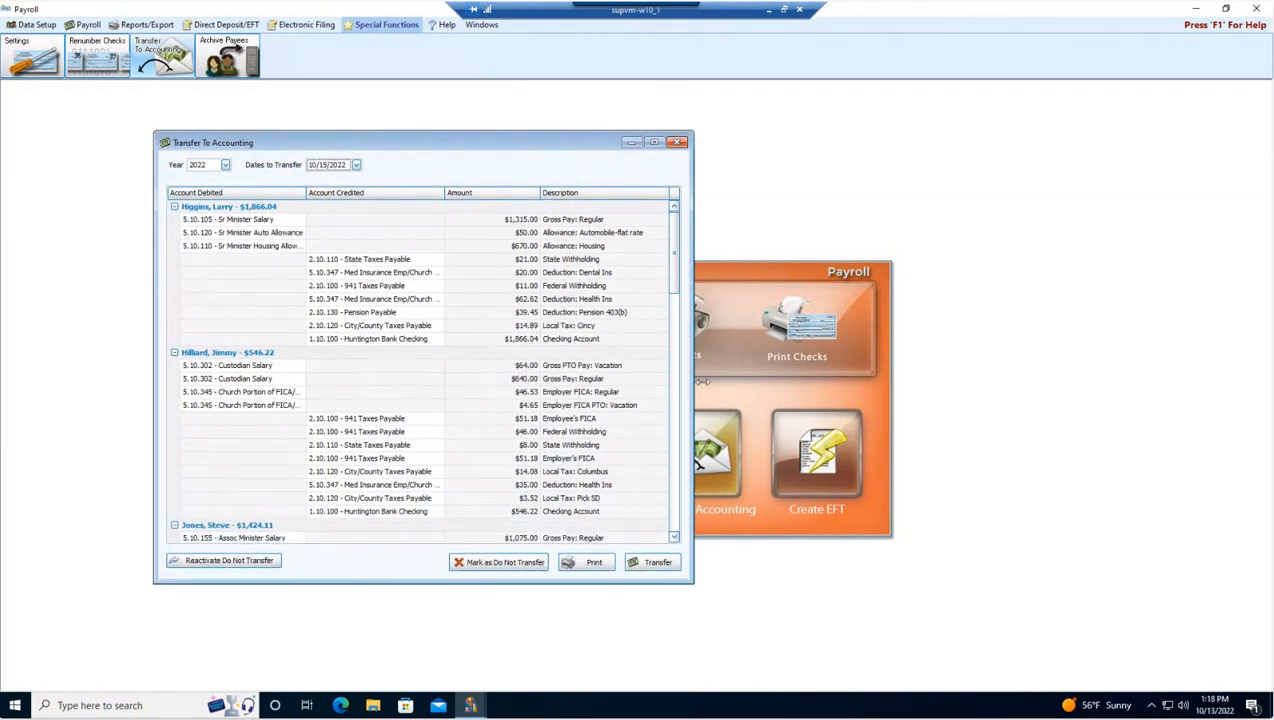
Step: Transfer the 10/15/2022 payroll to accounting, confirming the transfer and choosing to print the audit report
left_click_drag(703, 381, 877, 386)
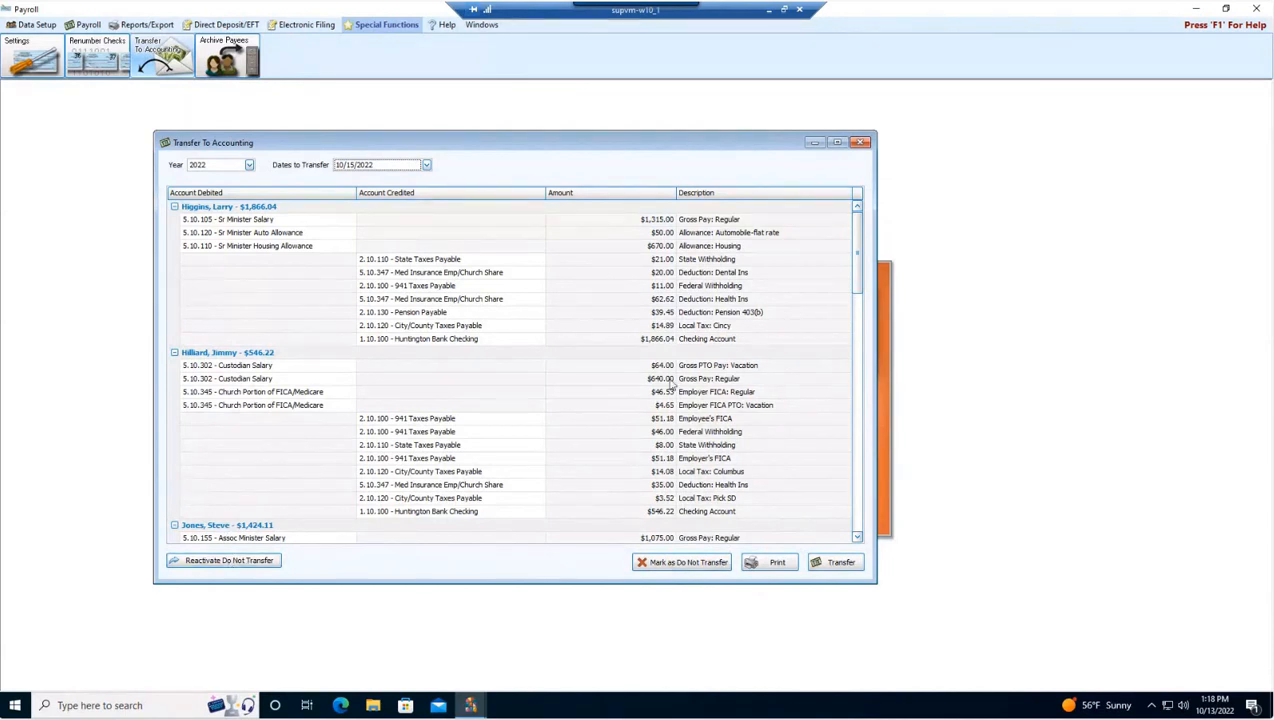
left_click(838, 563)
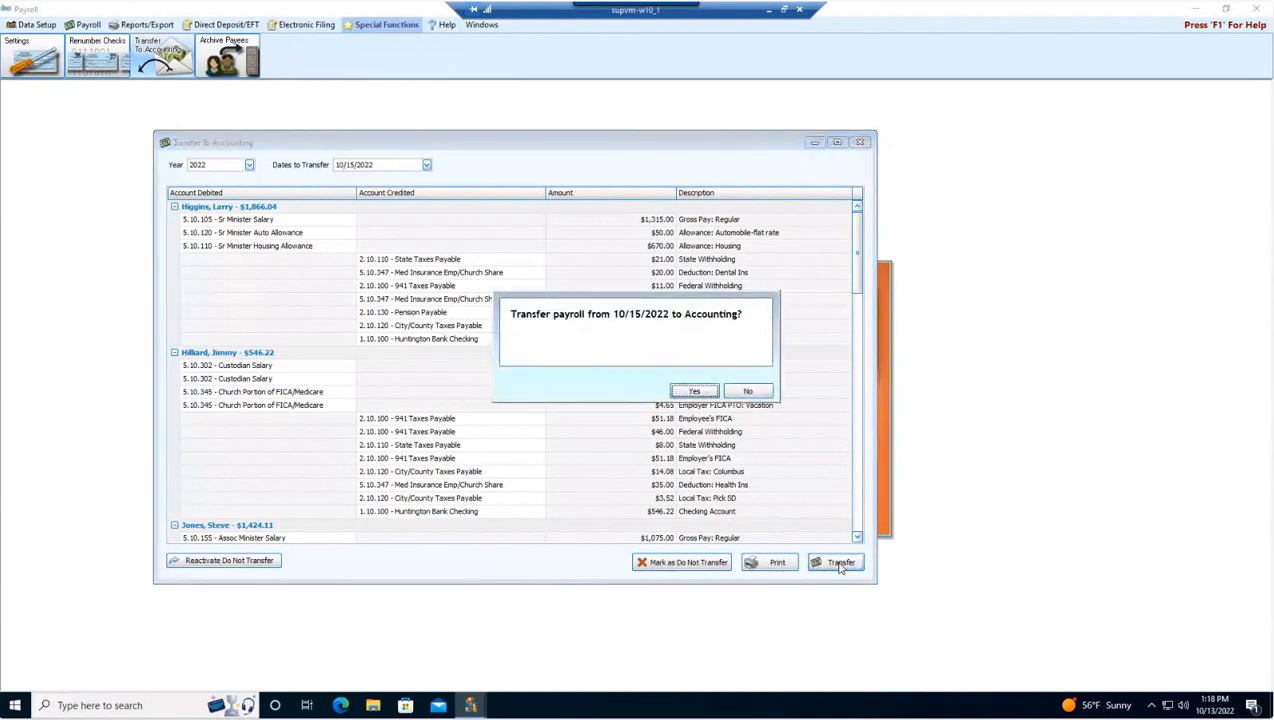
left_click(695, 391)
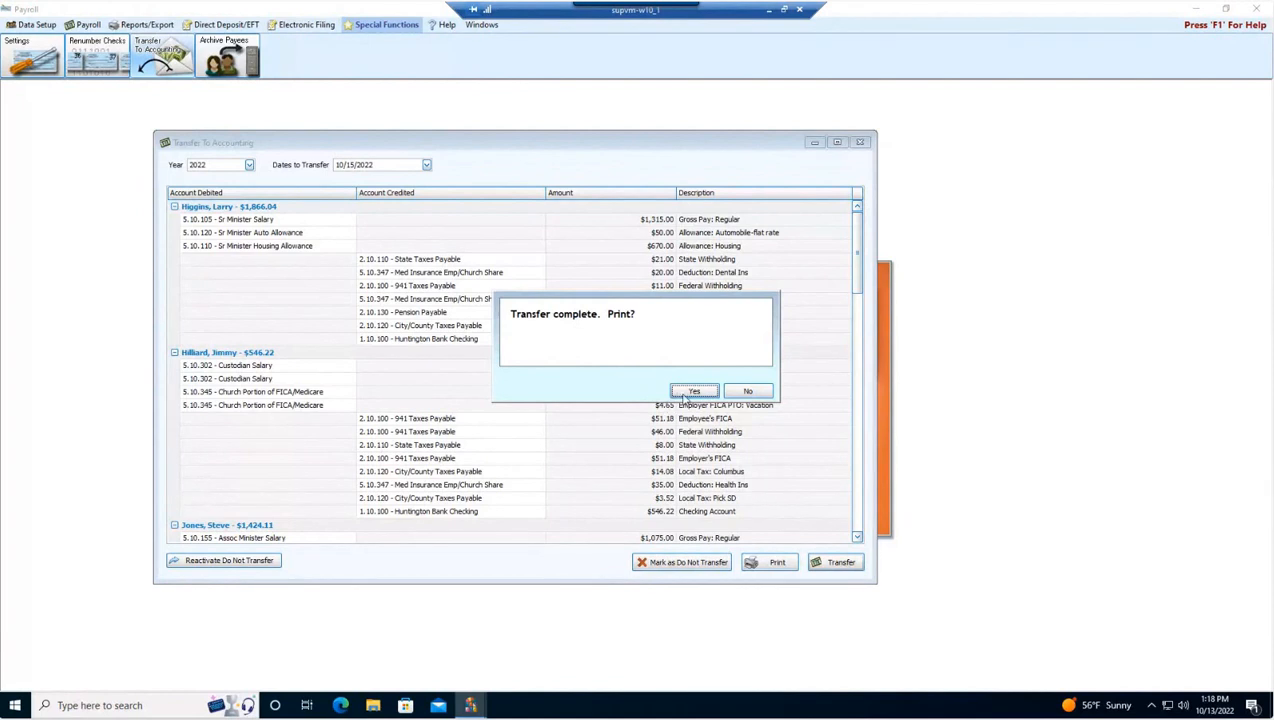
left_click(694, 391)
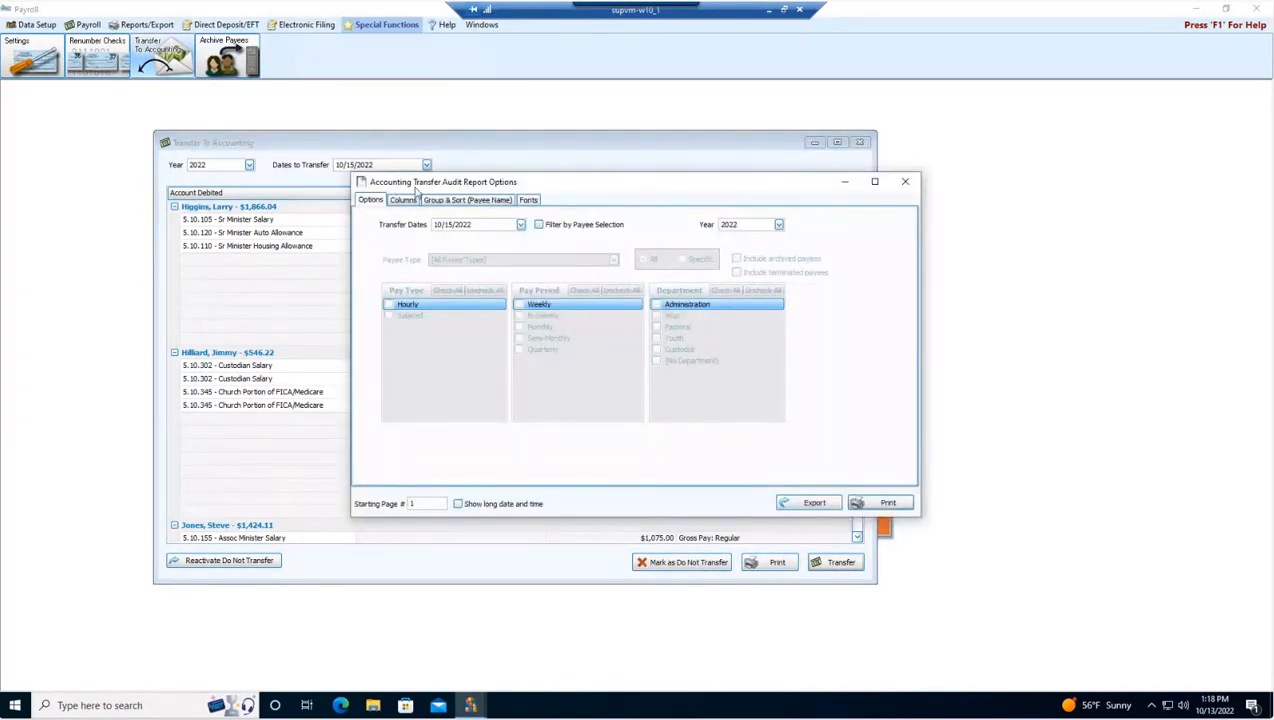
Step: Preview the Accounting Transfer Audit Report and scroll through its pages to review the posted entries
left_click(884, 504)
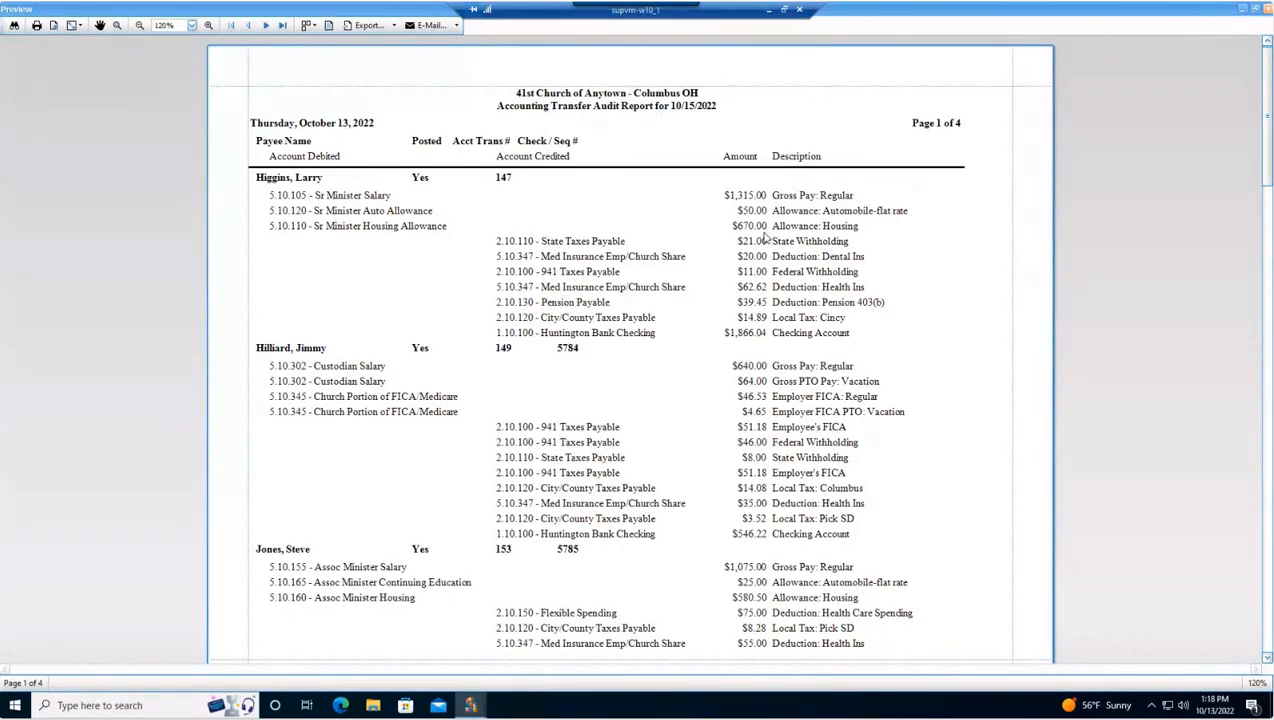
scroll(585, 313, "down", 5)
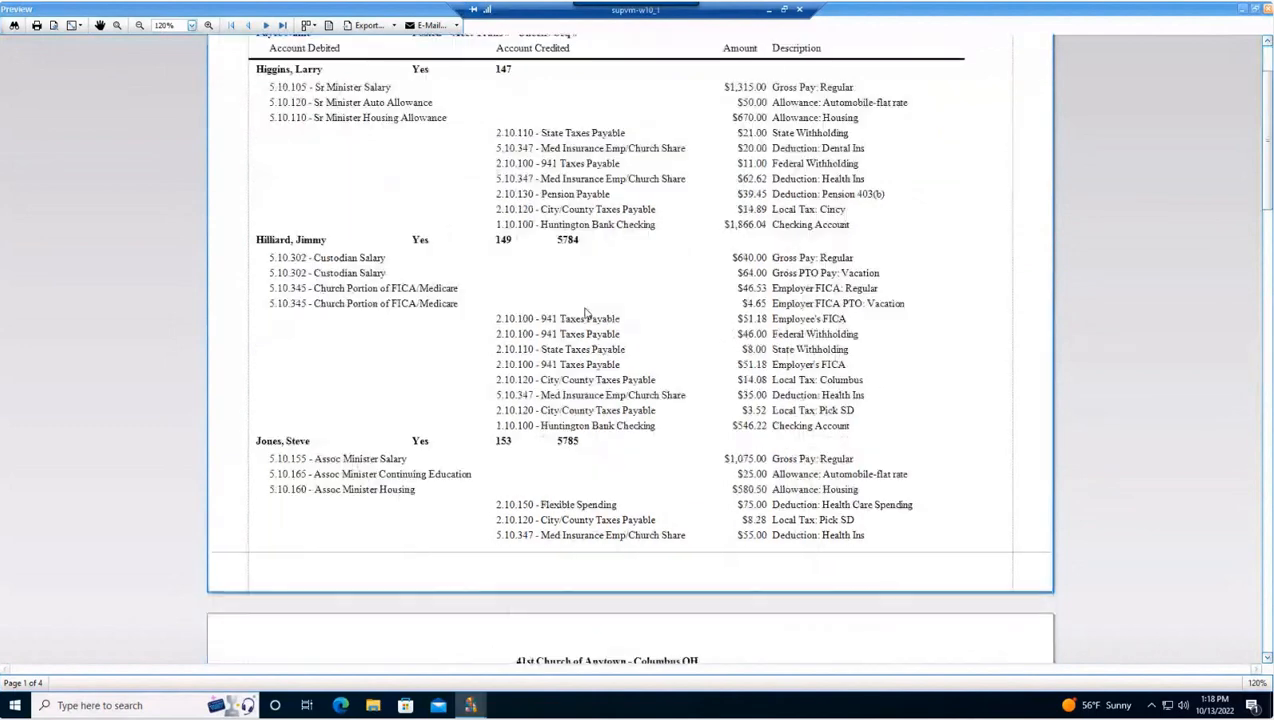
scroll(592, 310, "down", 12)
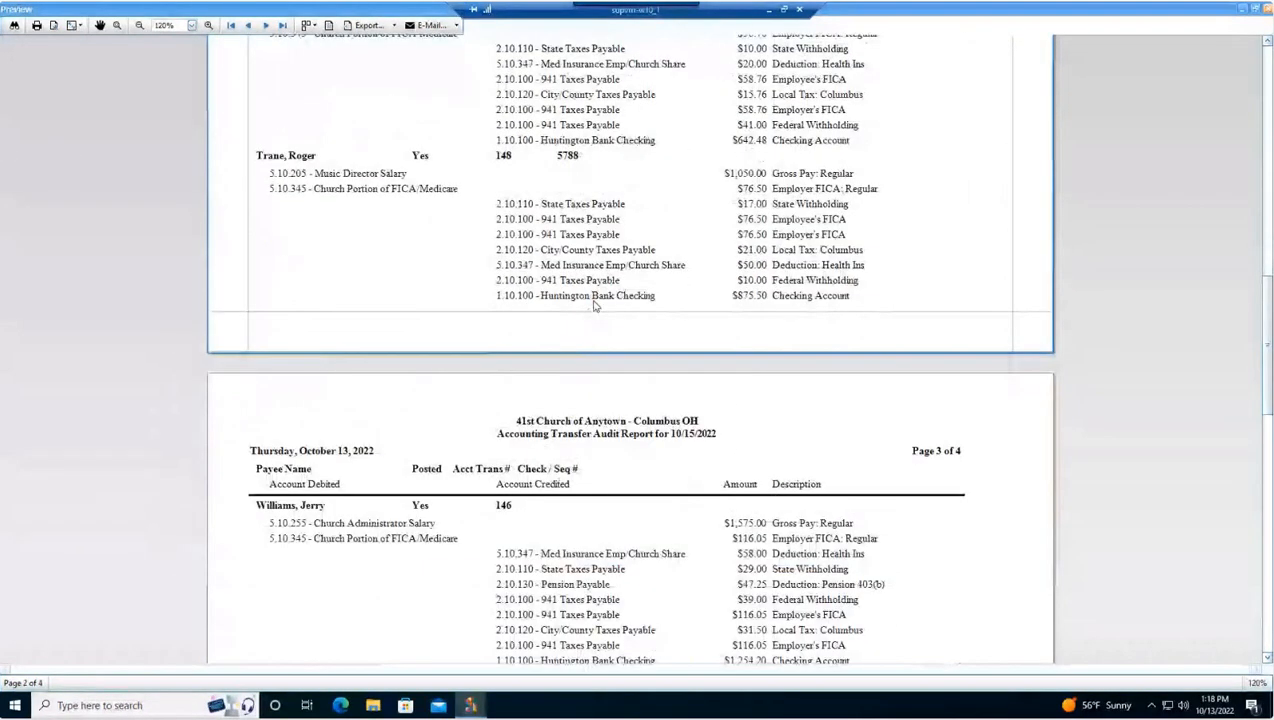
scroll(594, 305, "down", 10)
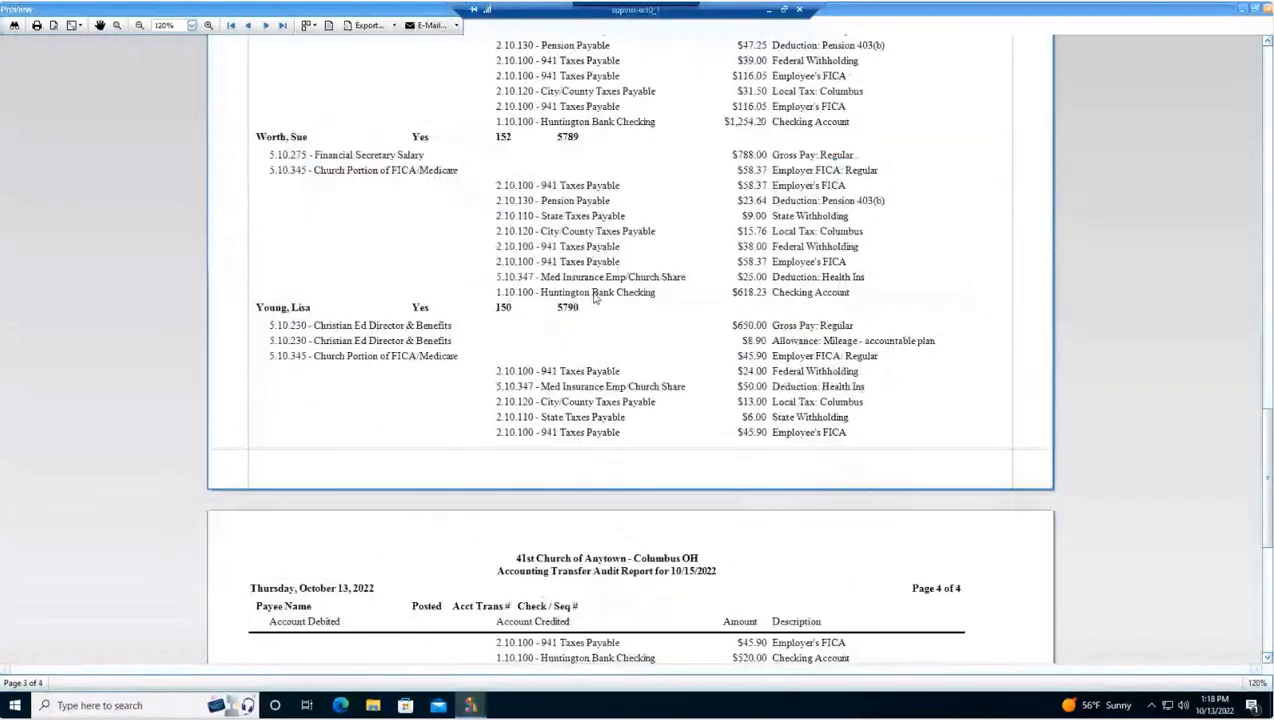
scroll(597, 297, "up", 2)
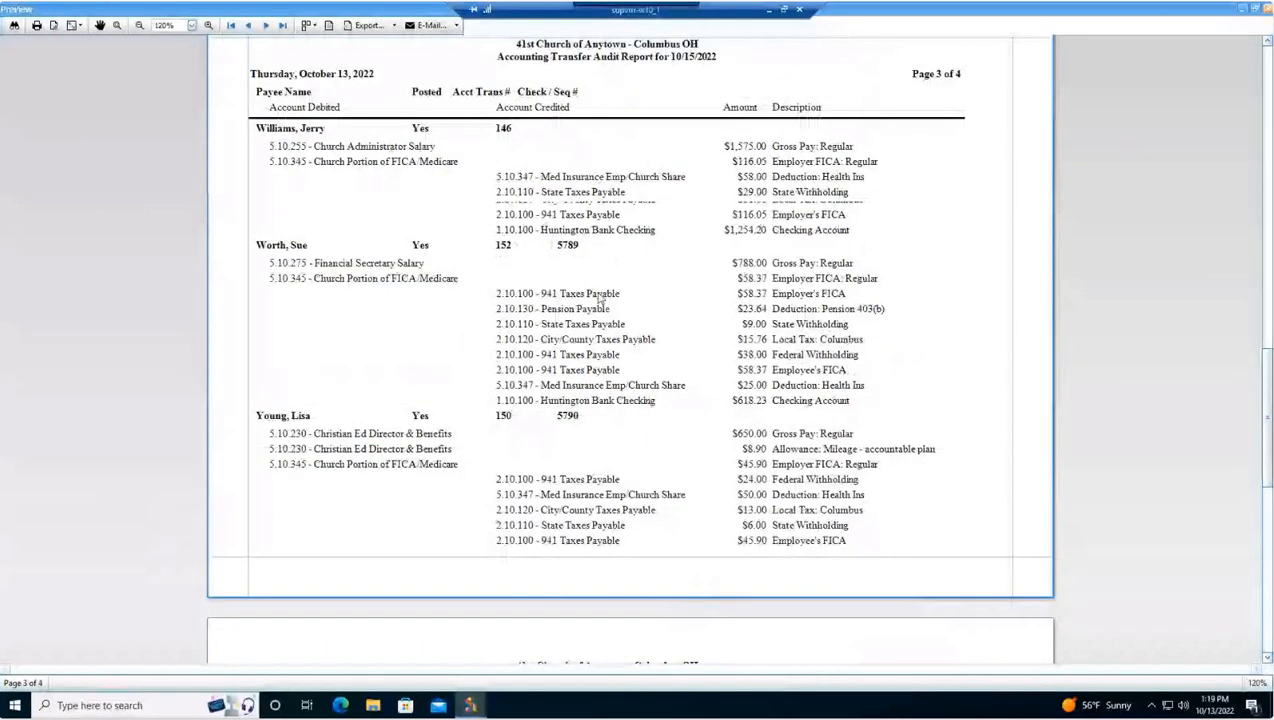
scroll(600, 300, "up", 14)
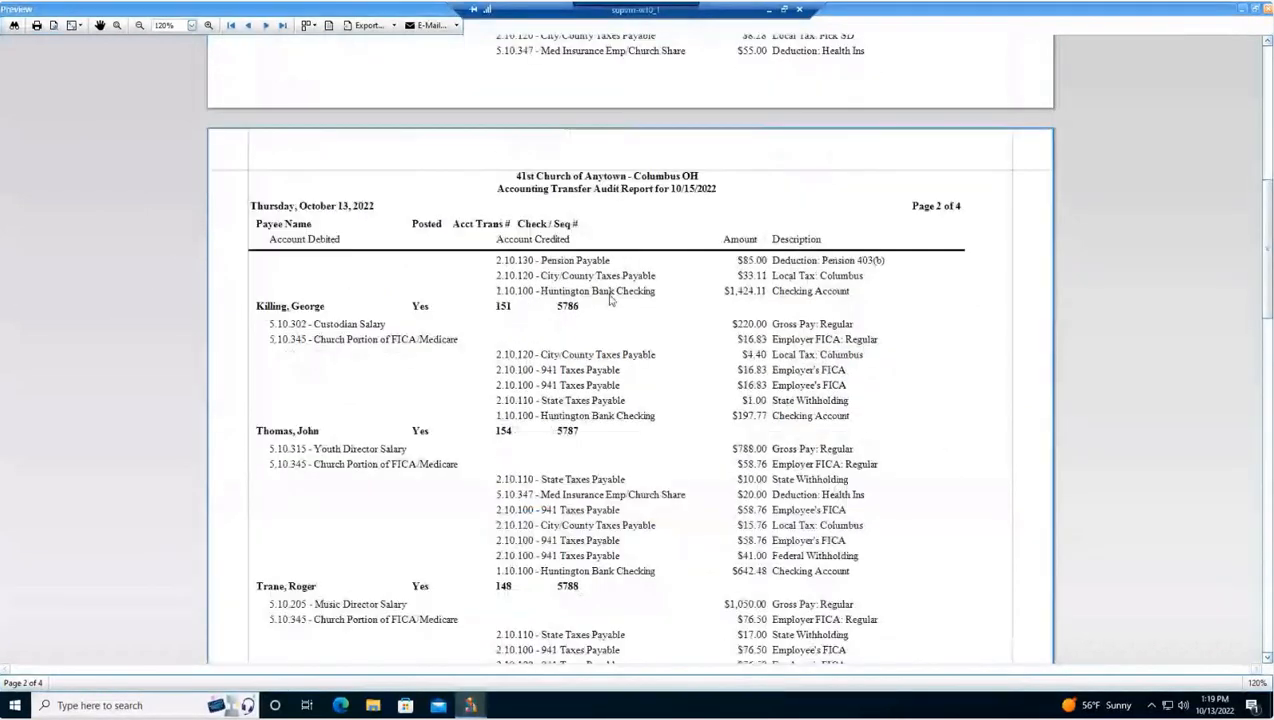
scroll(600, 280, "up", 18)
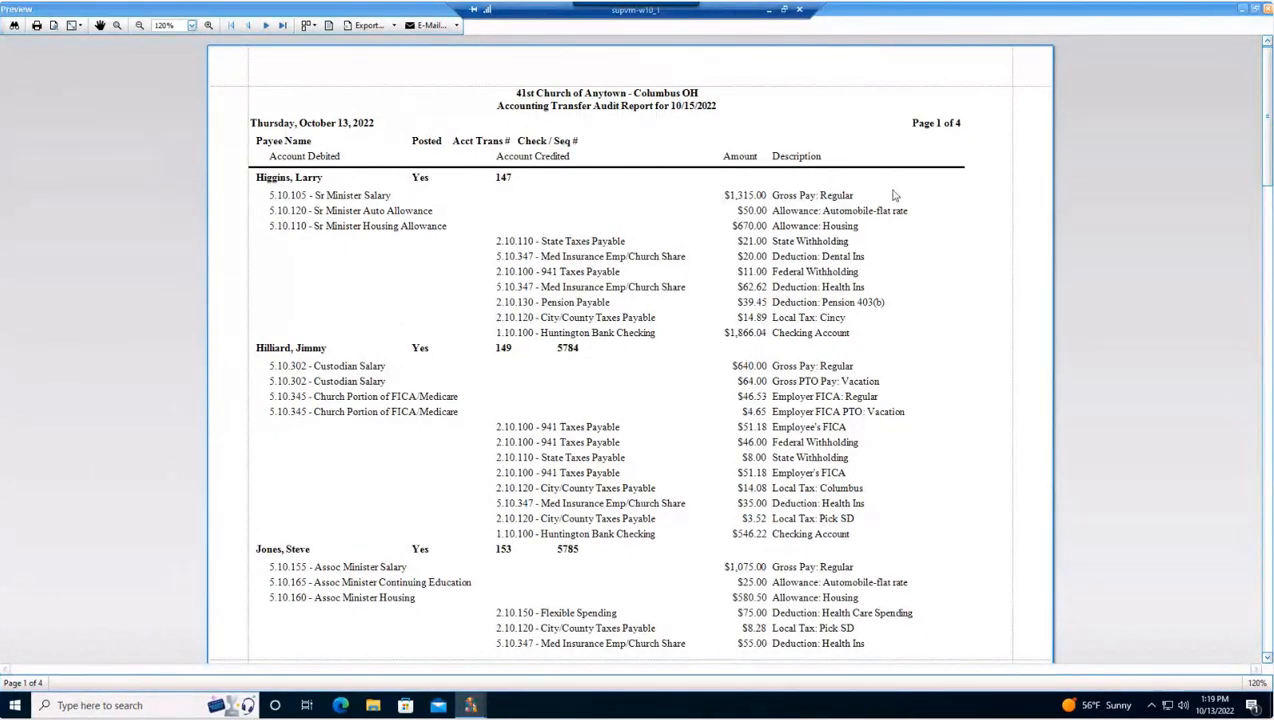
scroll(895, 197, "down", 1)
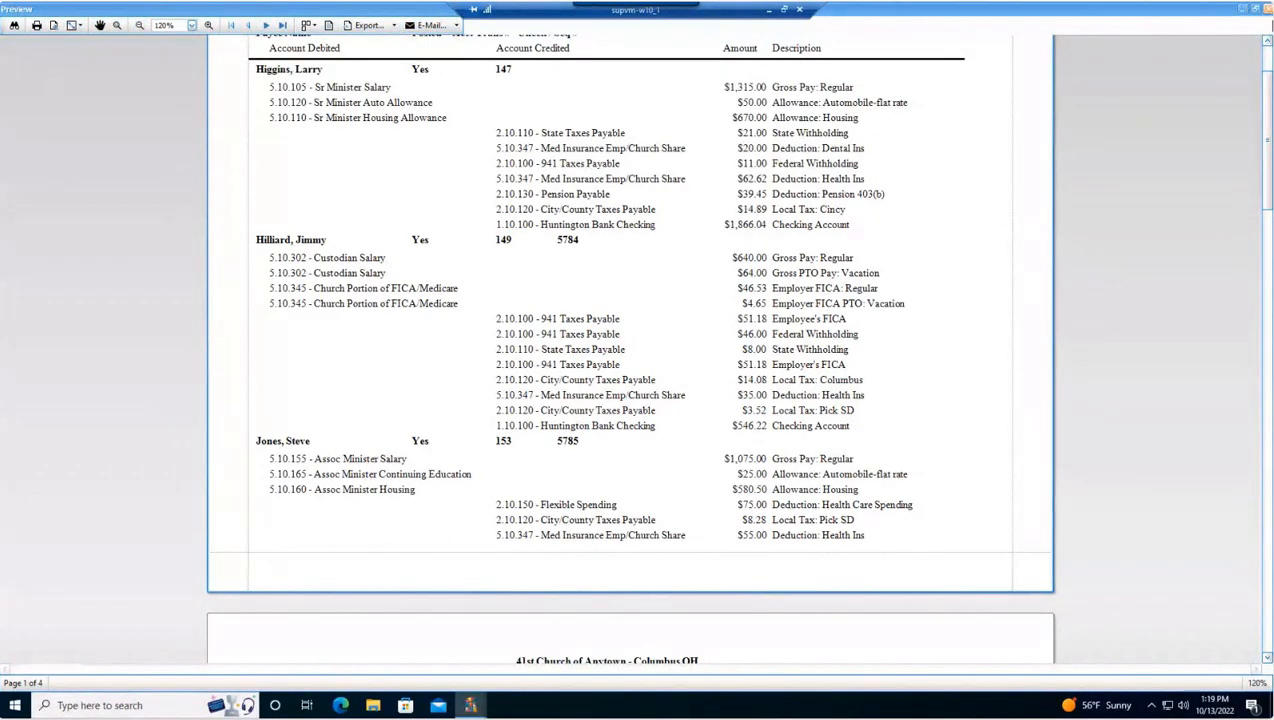
Step: Close the report preview, the audit report options and the Transfer To Accounting window
left_click(1267, 9)
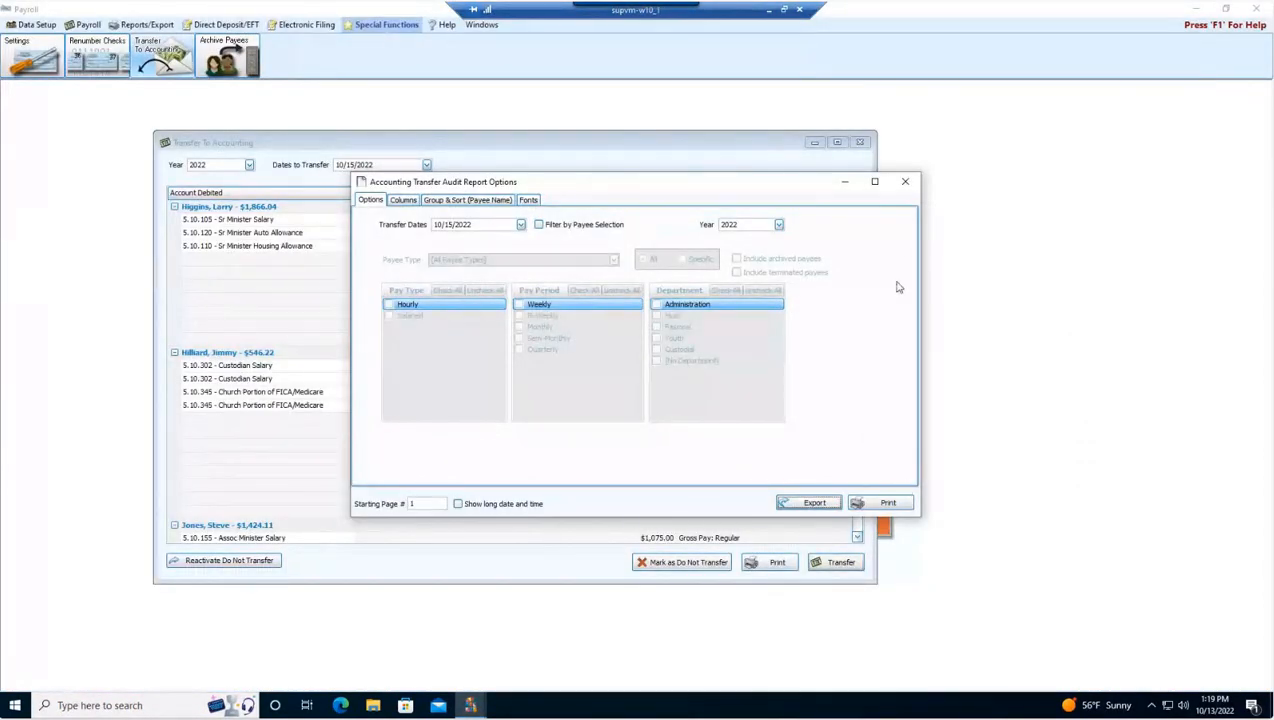
left_click(905, 182)
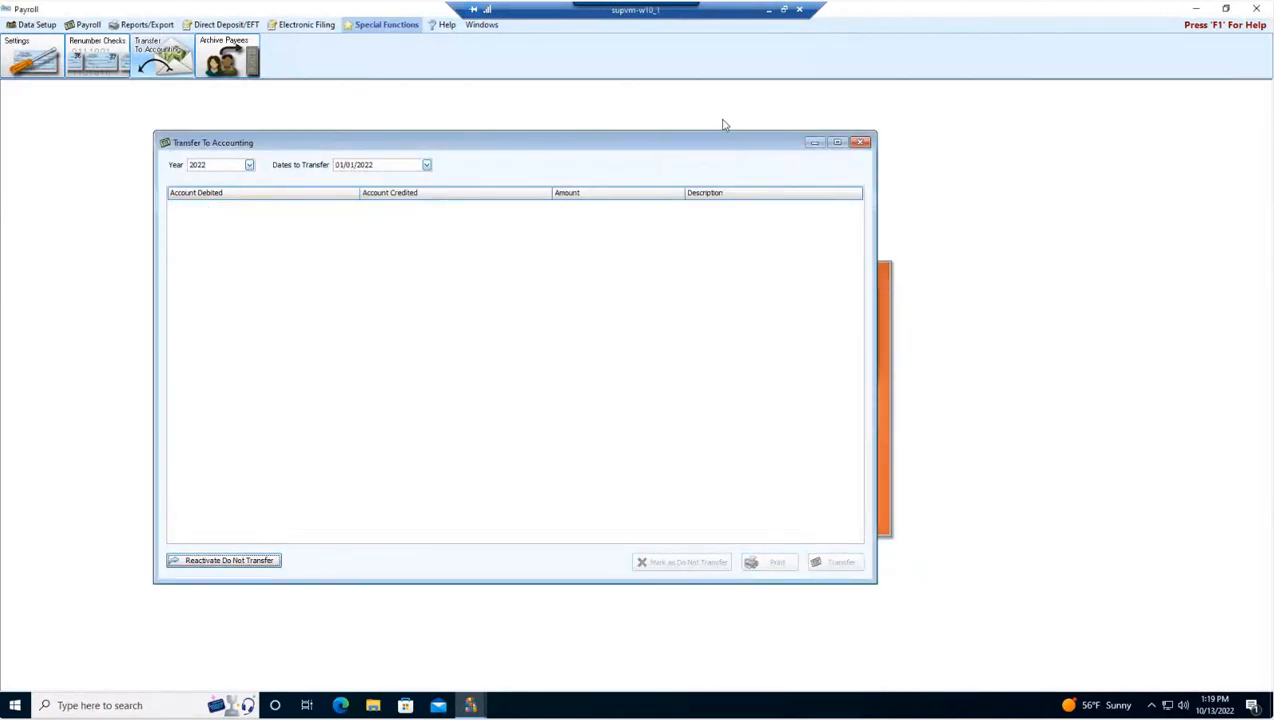
left_click(860, 142)
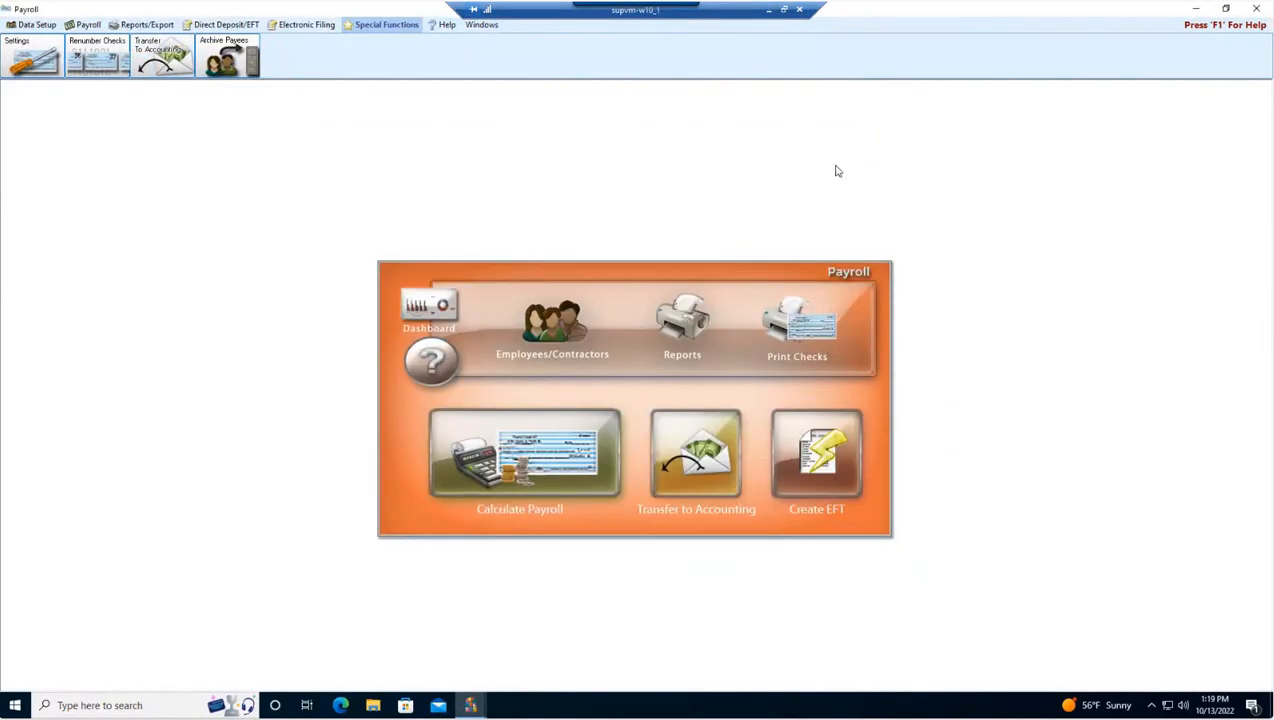